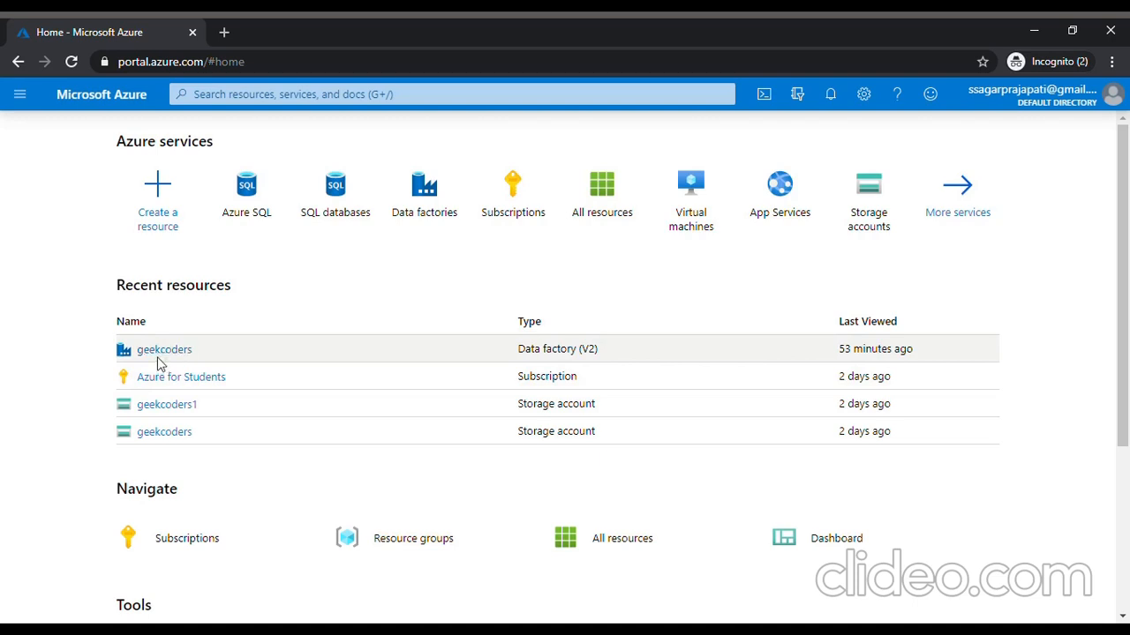
mouse_move(425, 227)
click(425, 227)
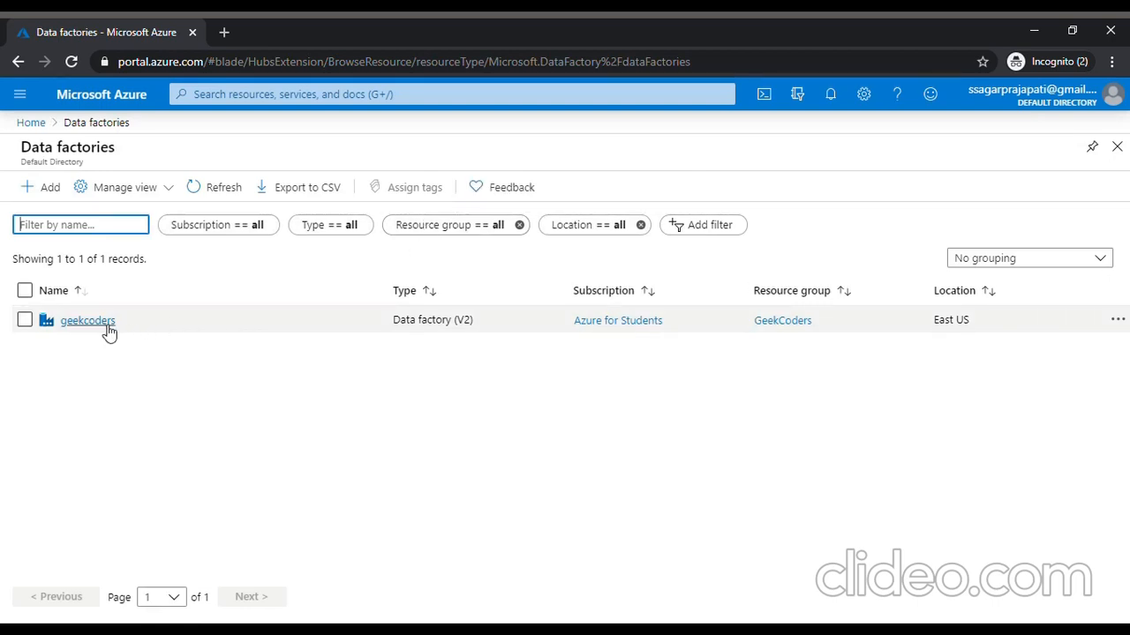
click(48, 196)
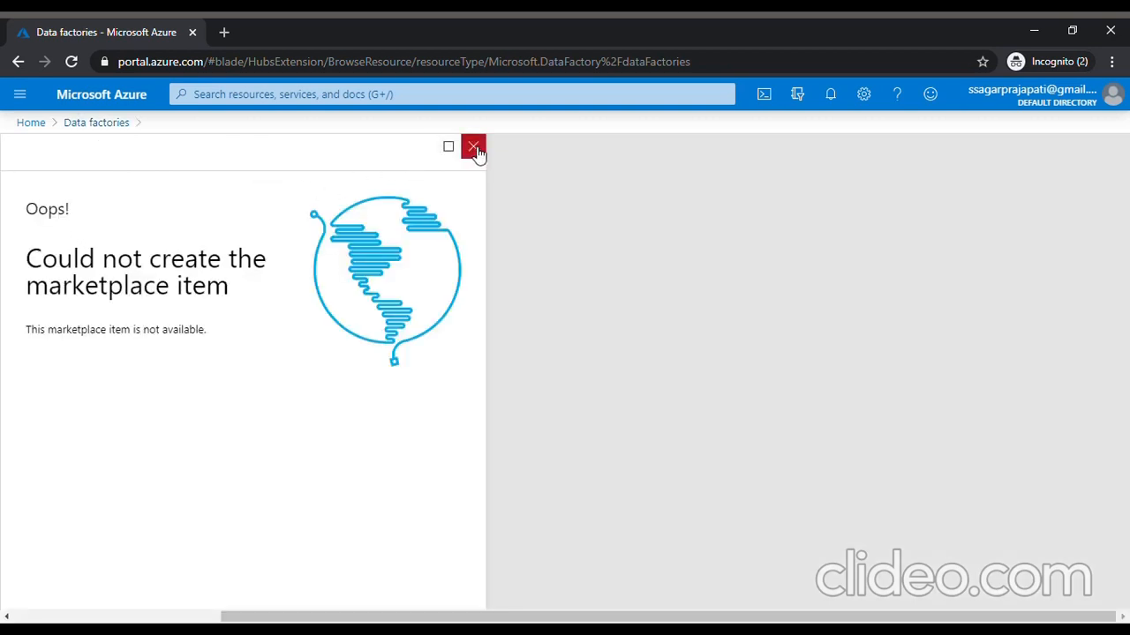
click(474, 148)
click(40, 192)
click(473, 147)
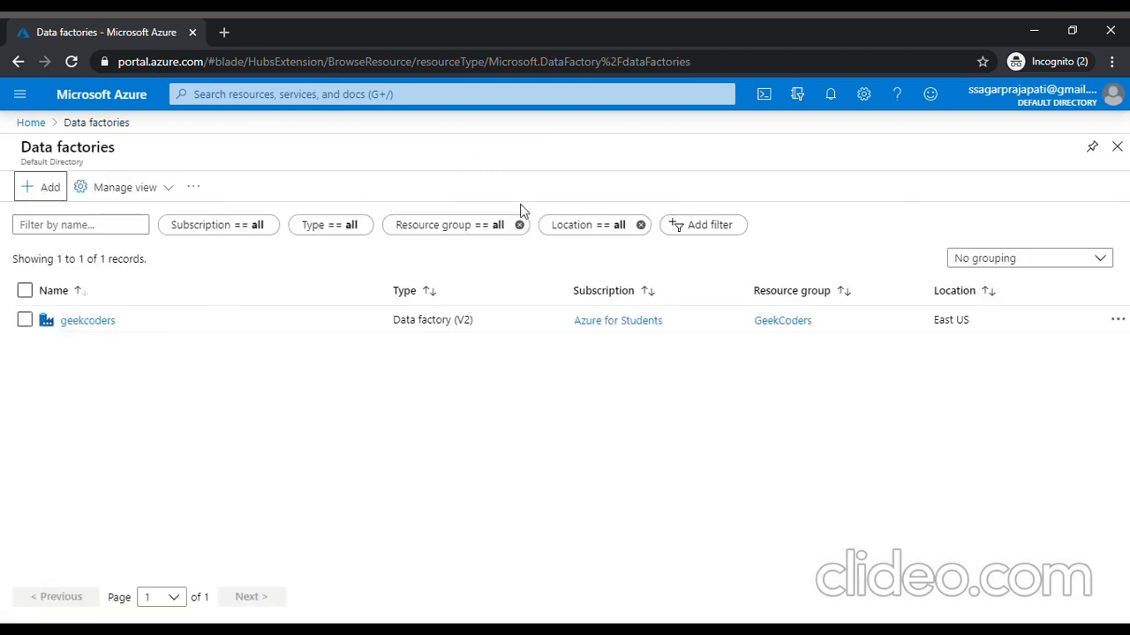
click(40, 125)
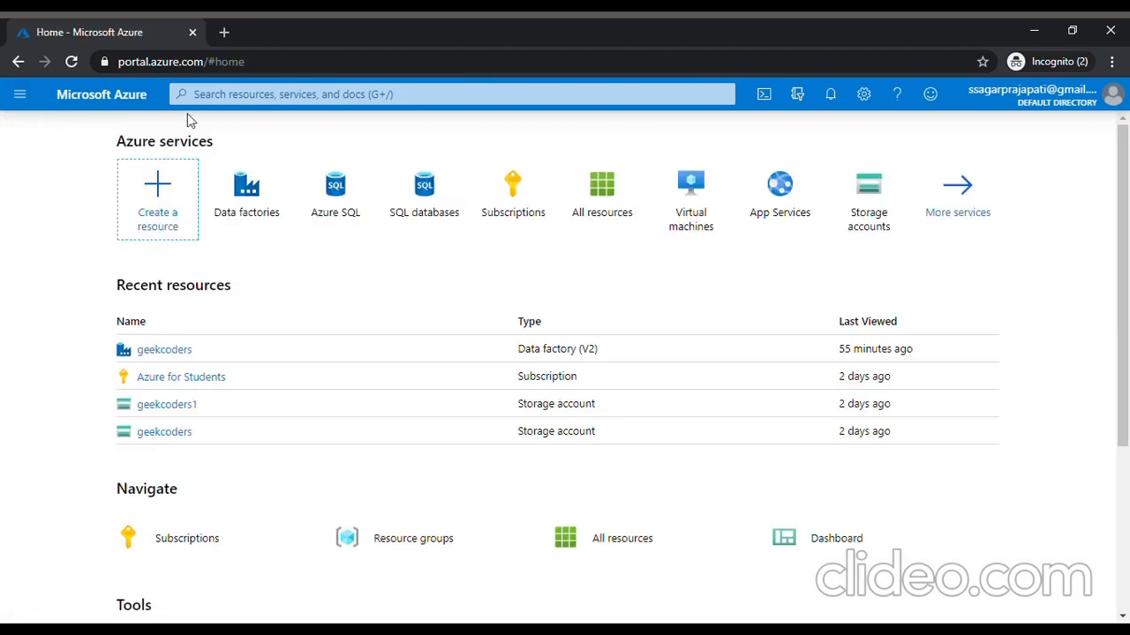
Search the portal for "data factory" and open the Data factories service.
click(267, 94)
text(data)
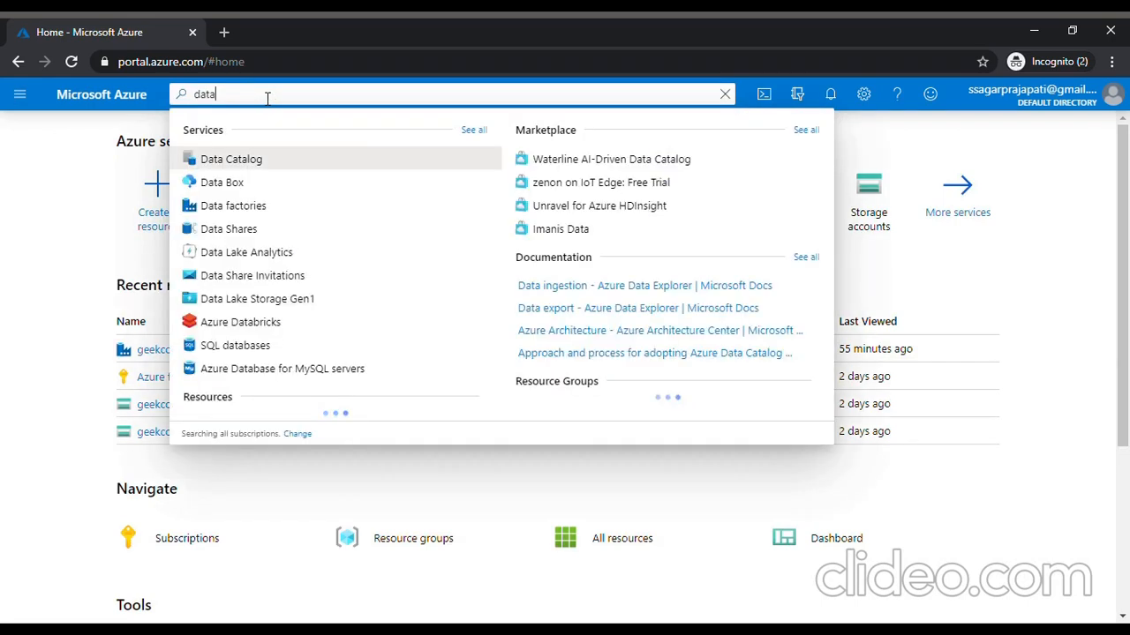
text( factory)
click(270, 181)
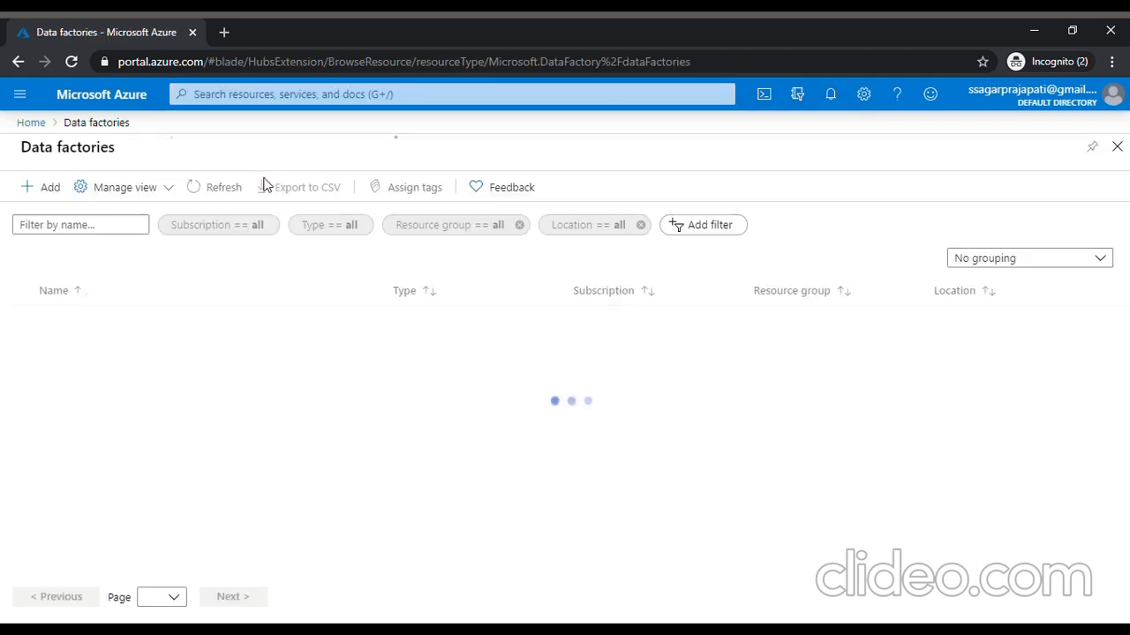
Create a data factory named geekcoderstest in the GeekCoders resource group with GIT disabled.
click(48, 189)
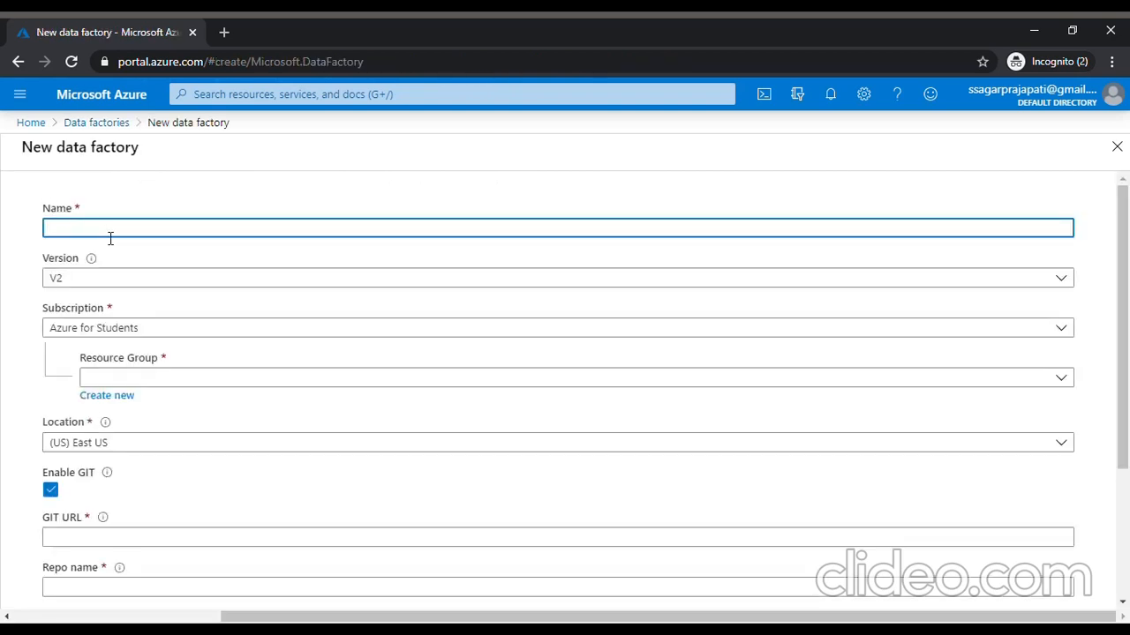
text(geekcoderstest)
scroll(137, 319, down, 1)
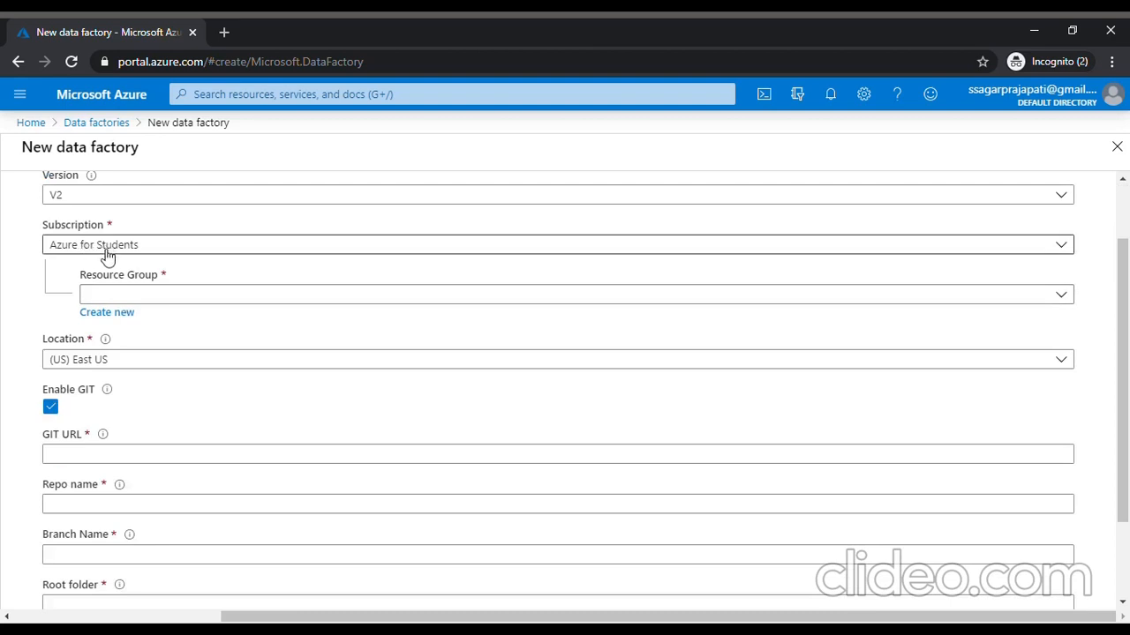
click(134, 300)
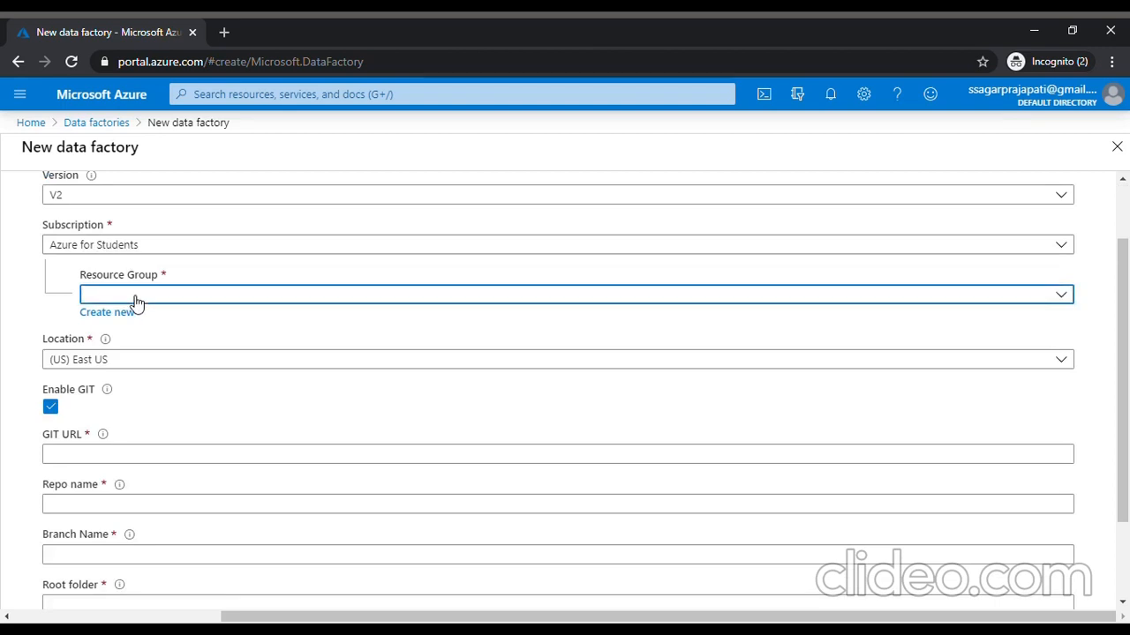
click(143, 348)
scroll(164, 344, down, 1)
click(57, 328)
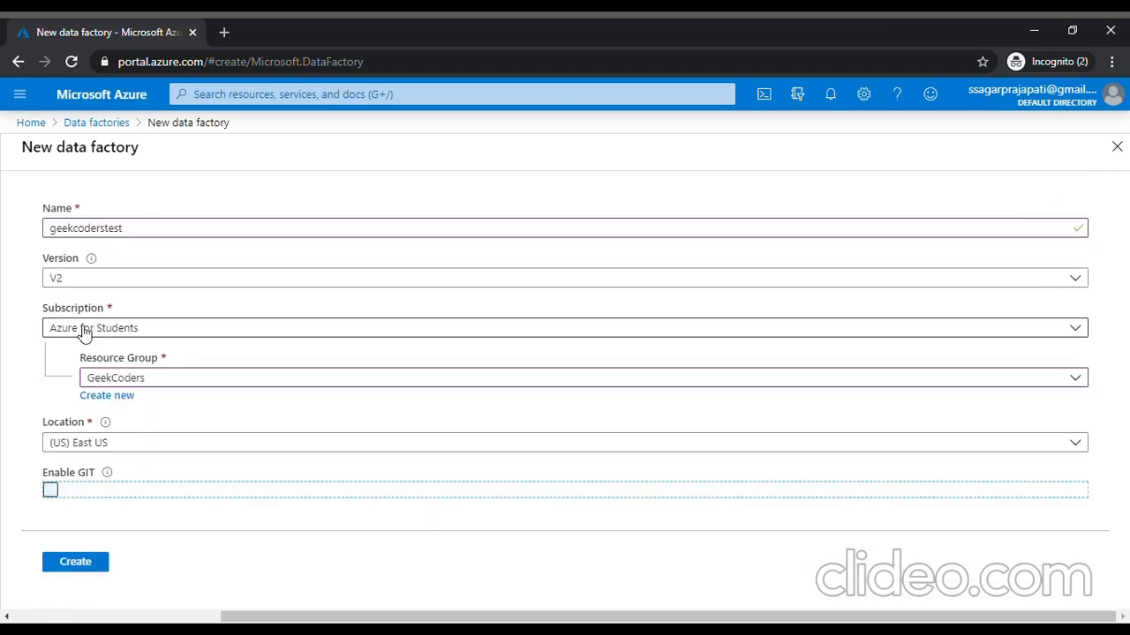
click(88, 566)
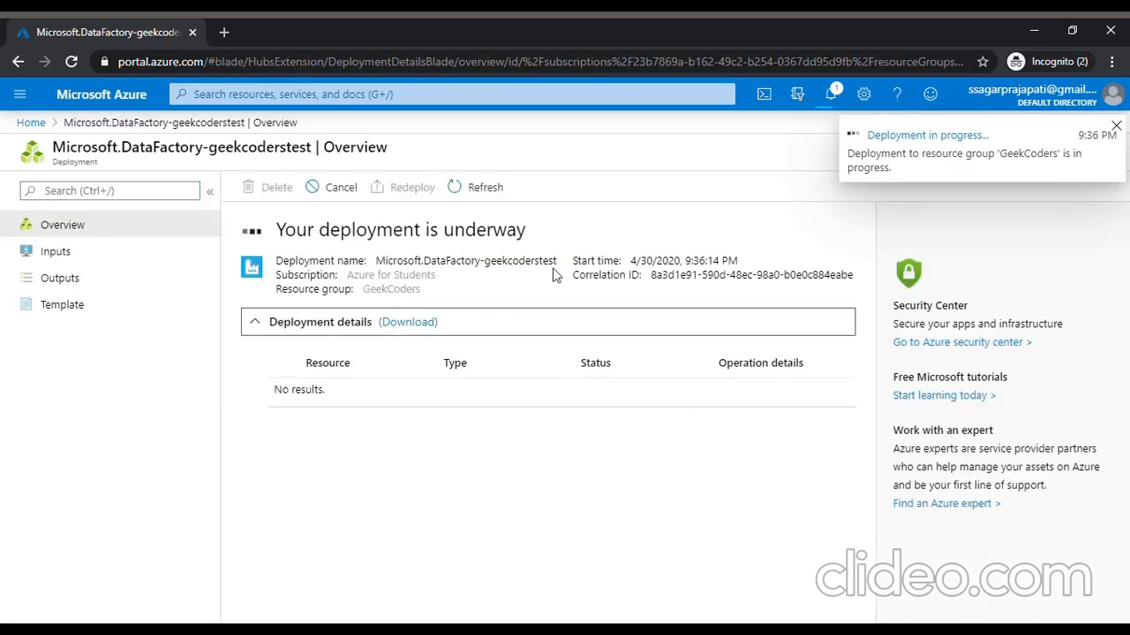
Refresh the deployment status, open the deployed geekcoderstest resource and launch its Data Factory authoring workspace.
click(479, 200)
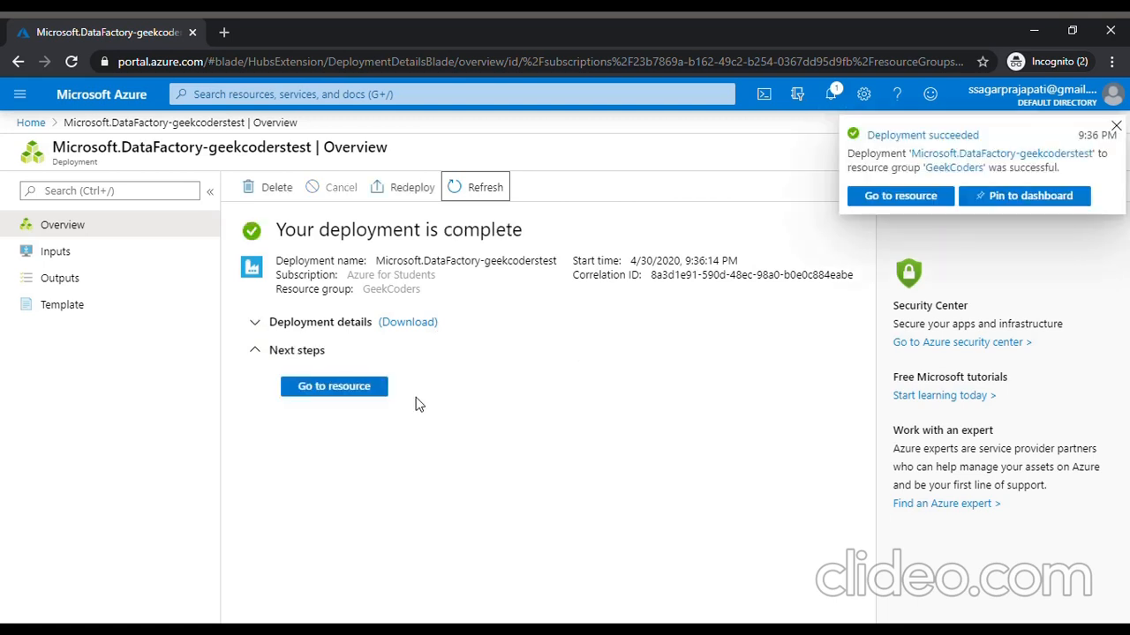
click(343, 394)
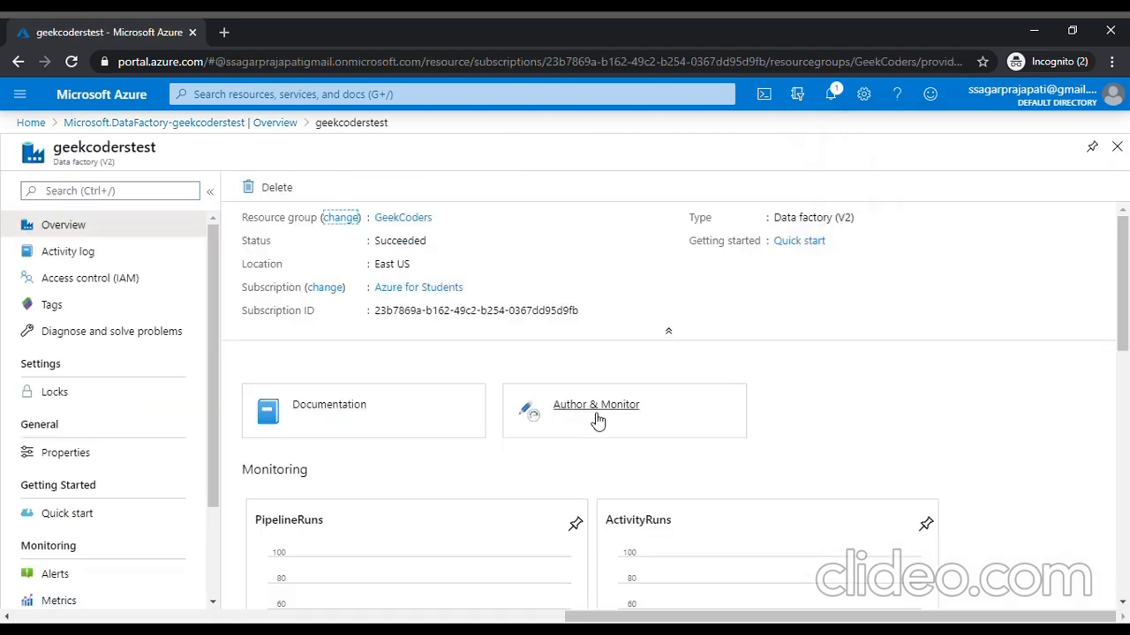
click(597, 422)
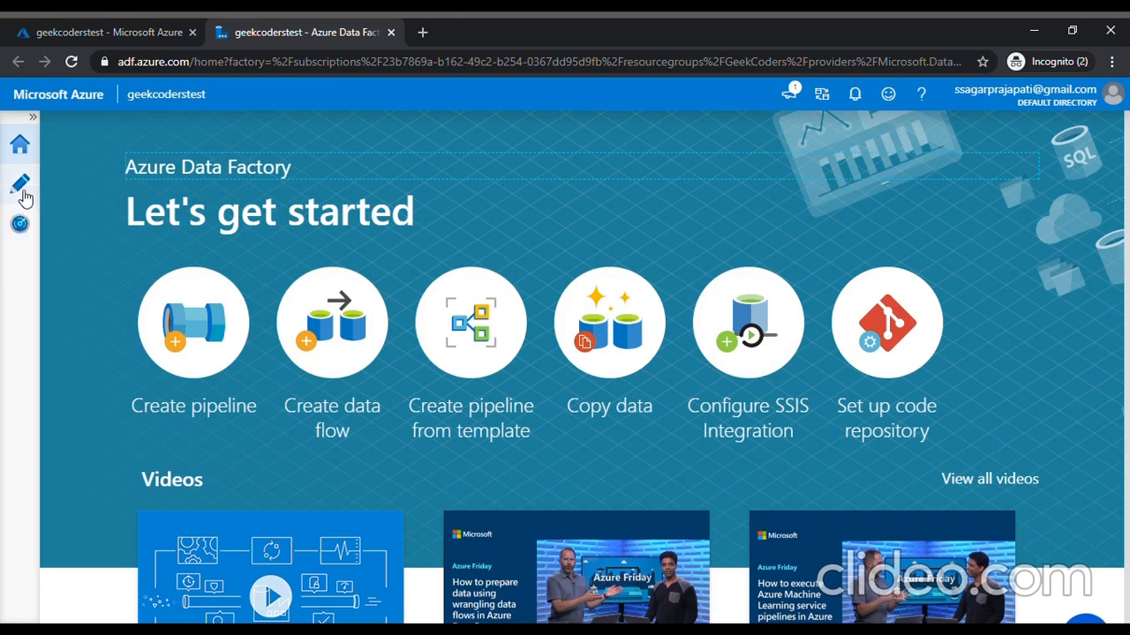
click(21, 187)
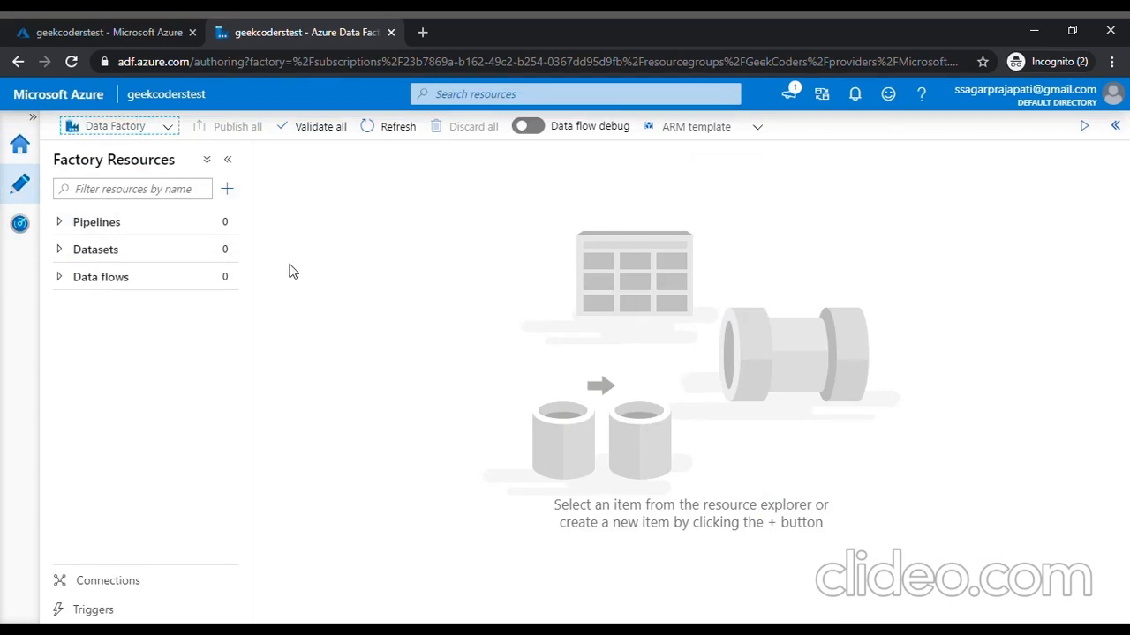
Expand the Pipelines, Datasets and Data flows groups and create a new blank pipeline.
click(73, 226)
click(64, 254)
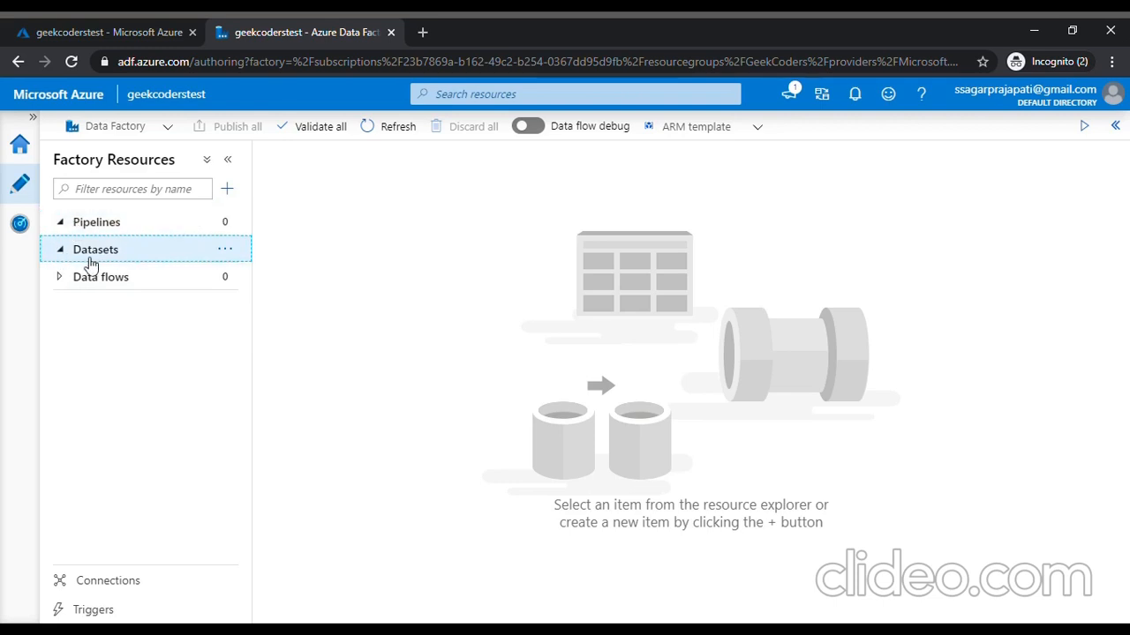
click(67, 281)
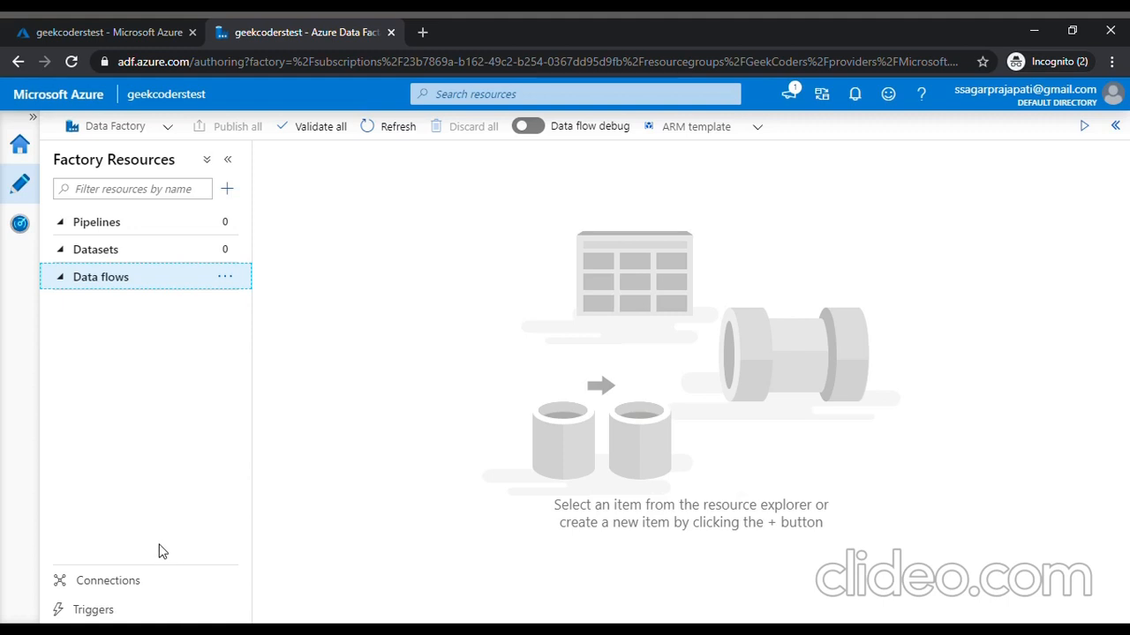
click(227, 190)
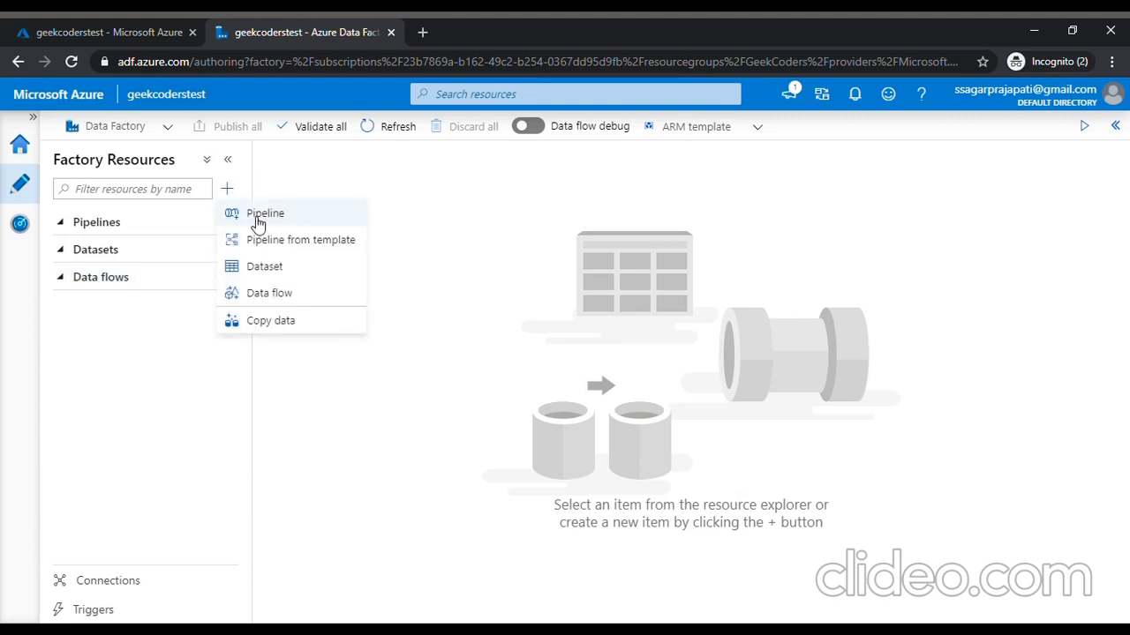
click(263, 214)
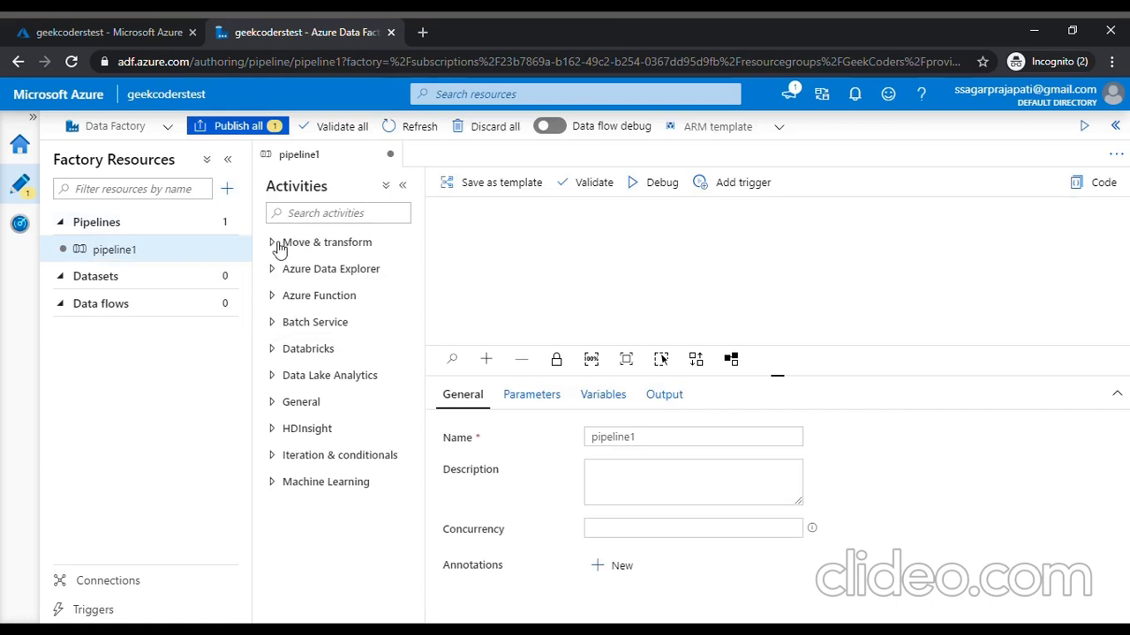
Look through the activity categories, add a Copy data activity to the pipeline canvas and collapse the activities list.
click(276, 247)
click(281, 341)
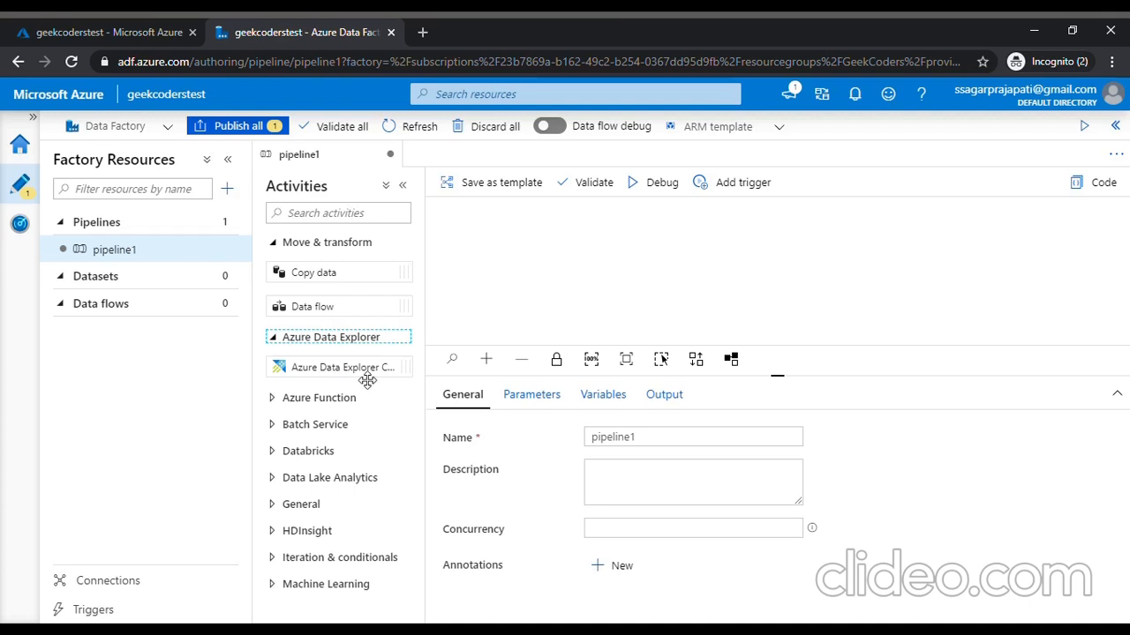
click(278, 450)
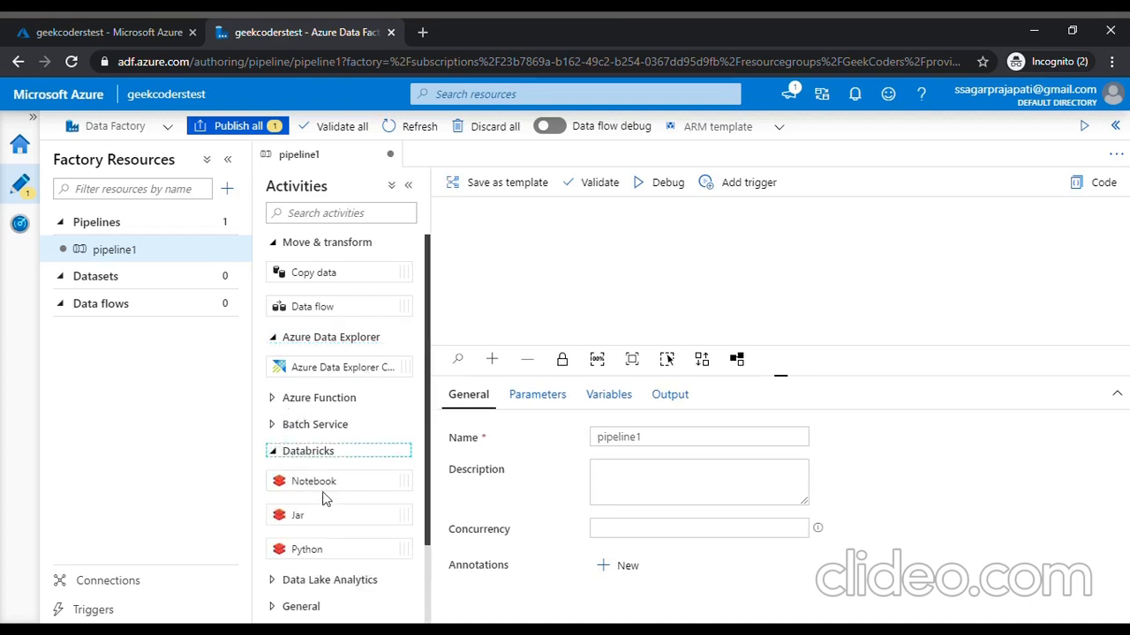
scroll(329, 520, down, 2)
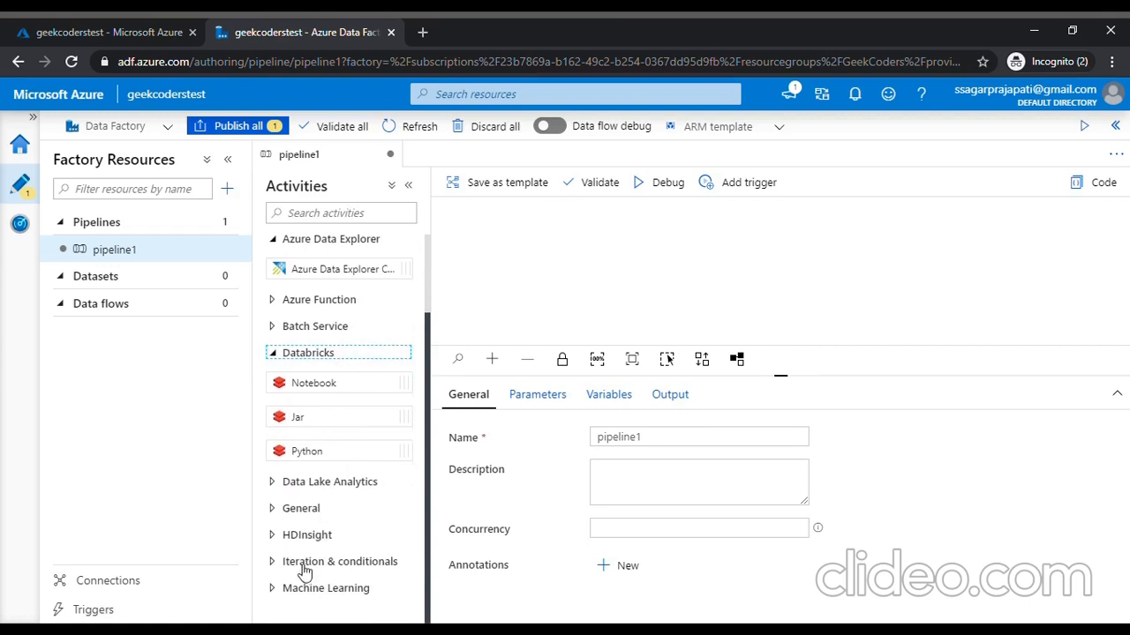
scroll(334, 360, up, 2)
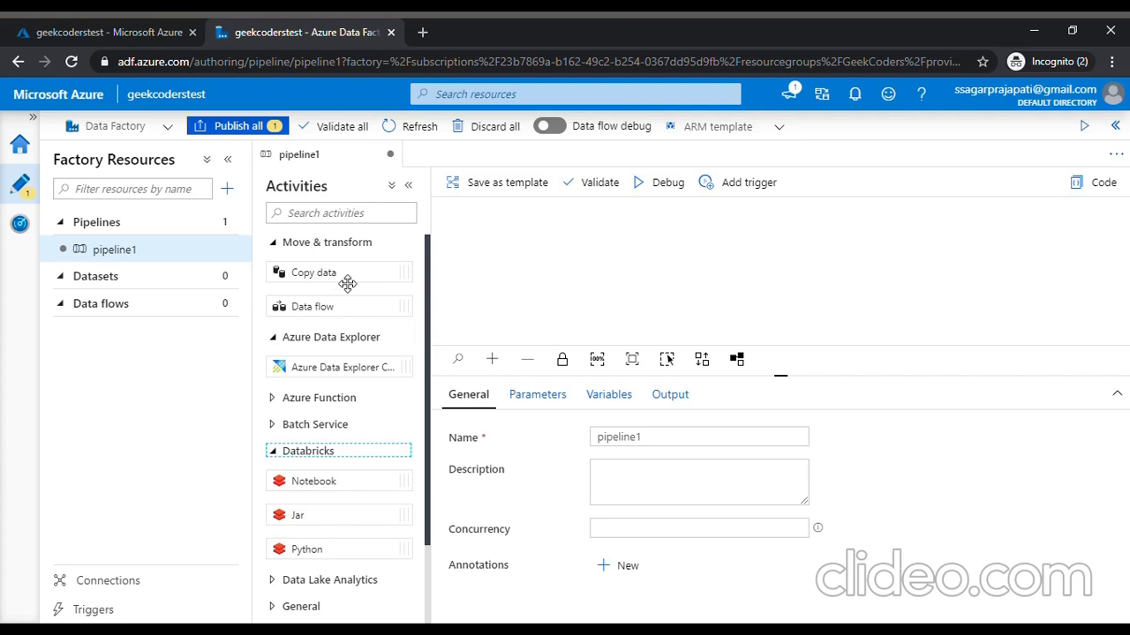
drag(347, 282, 708, 259)
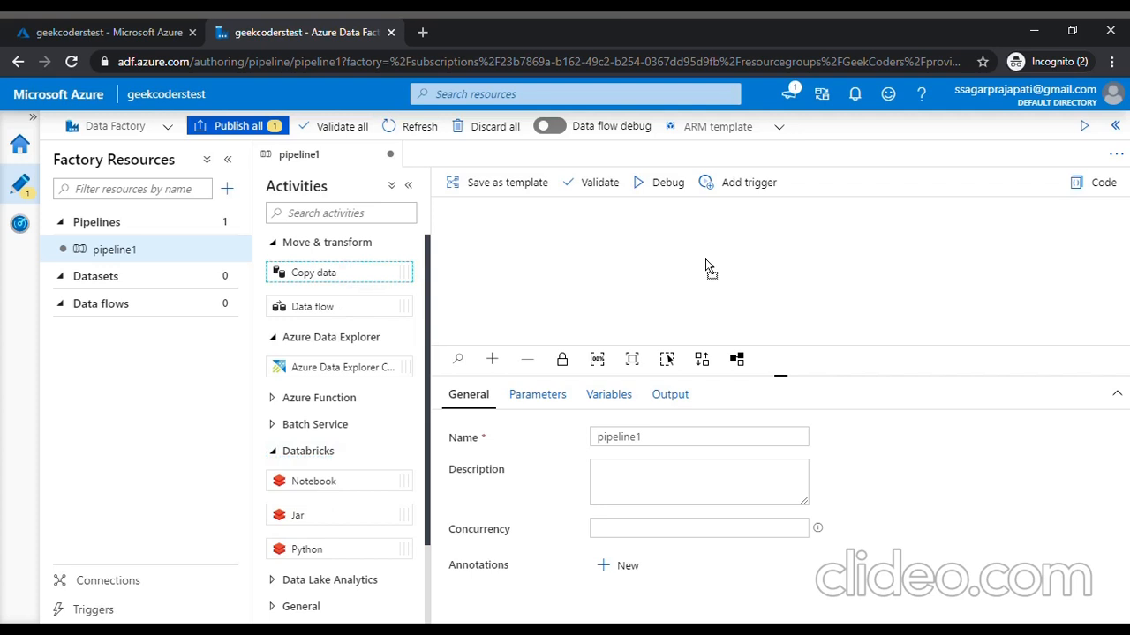
drag(704, 260, 704, 260)
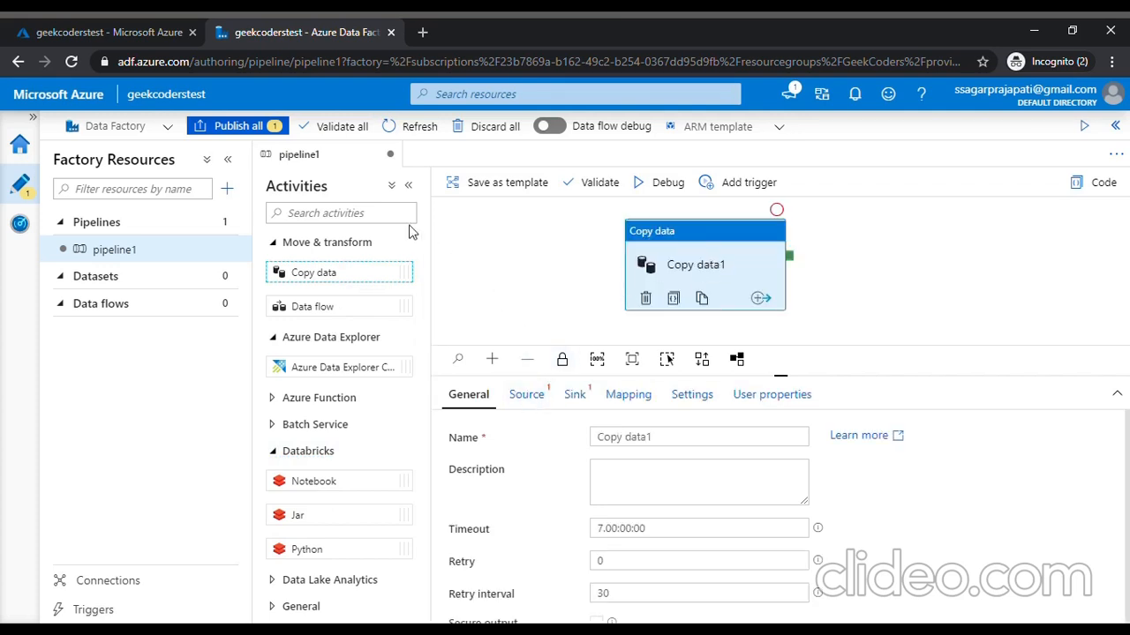
click(408, 185)
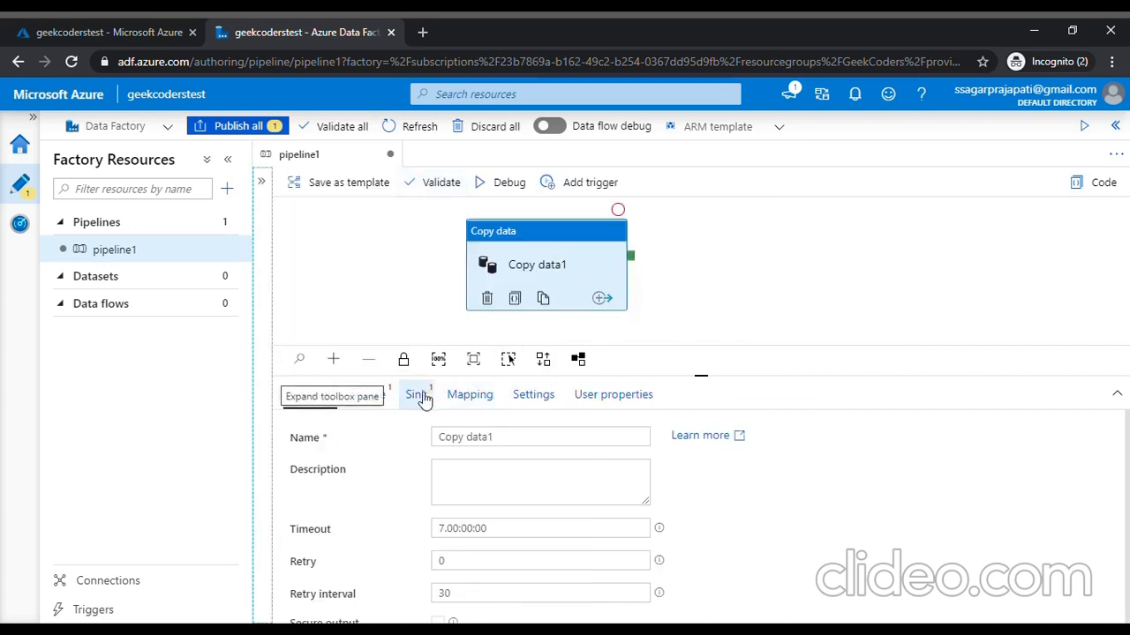
Start a new source dataset for the Copy data activity, choosing Azure Blob Storage as data store and DelimitedText as format.
click(380, 290)
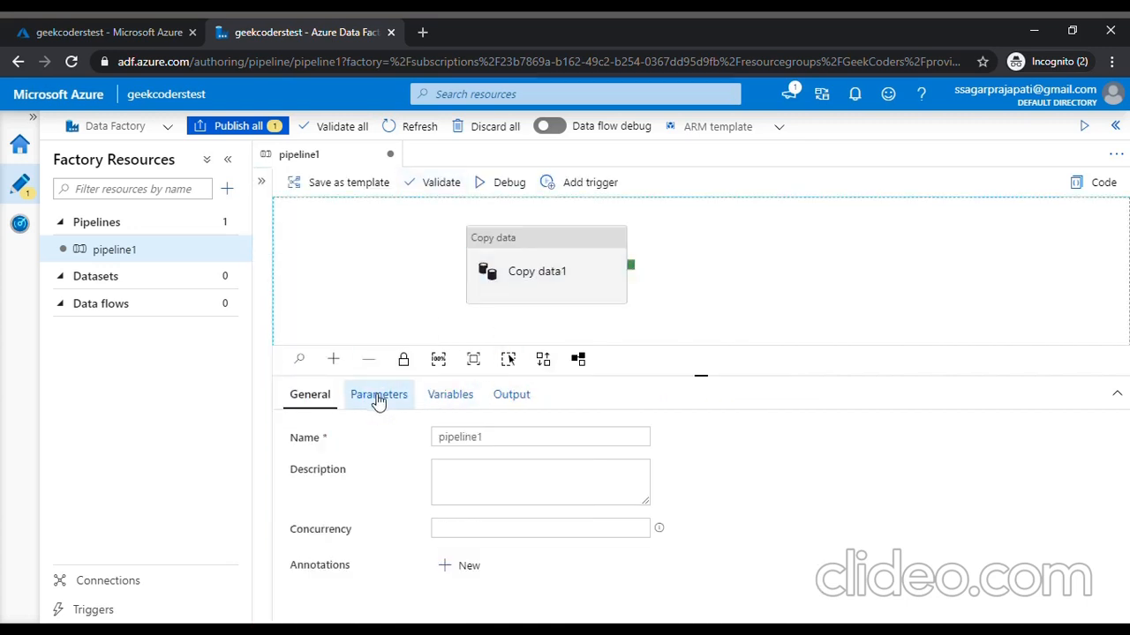
click(530, 290)
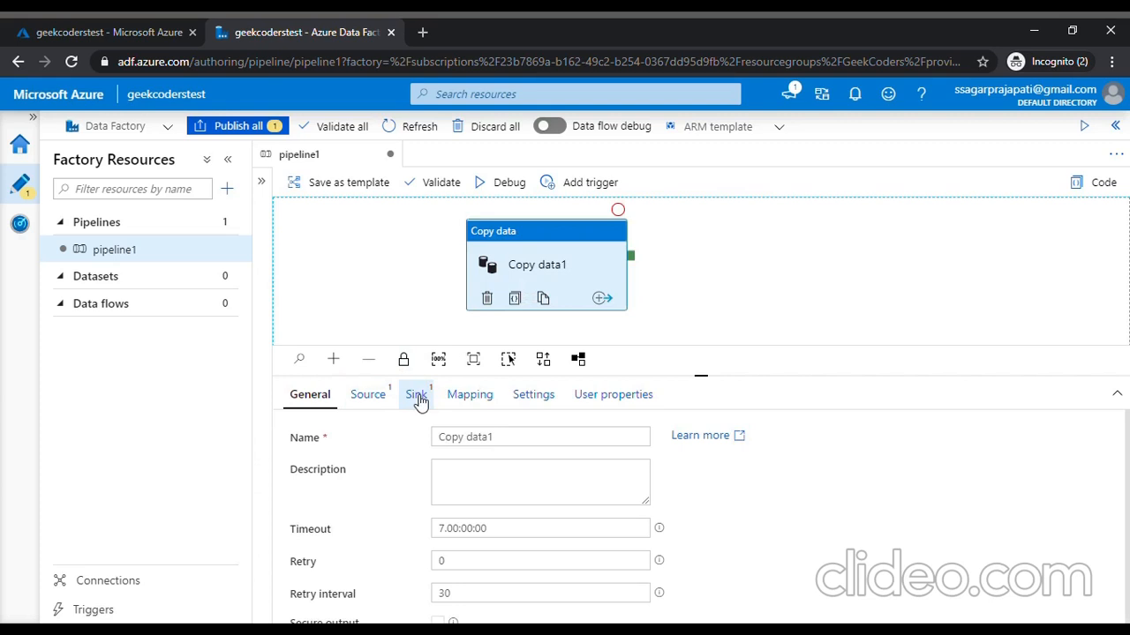
click(382, 399)
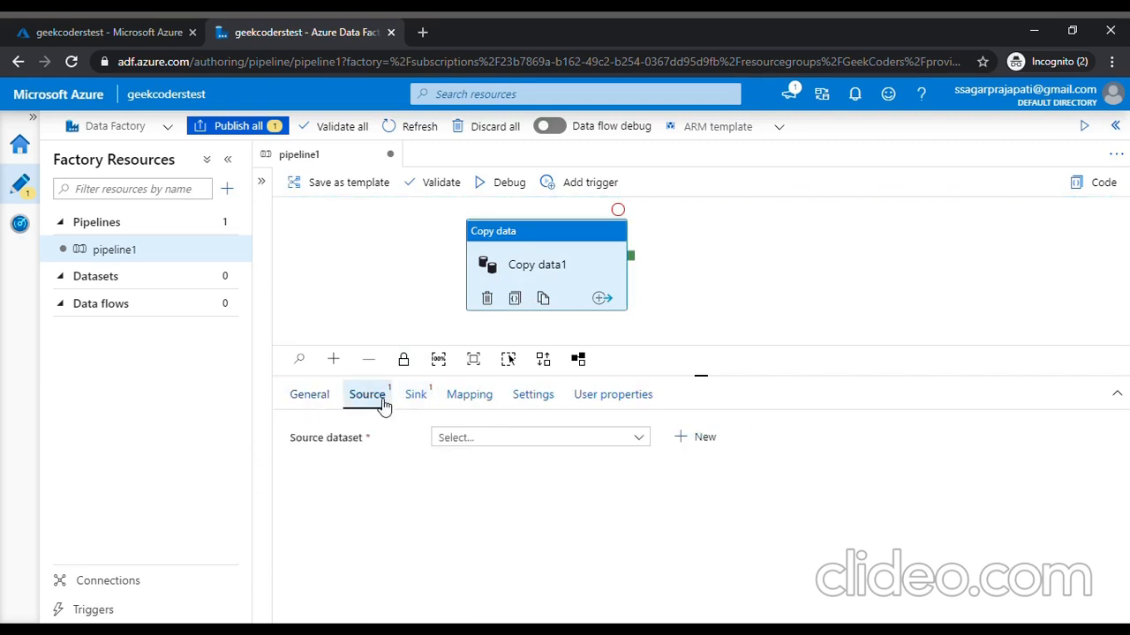
click(507, 436)
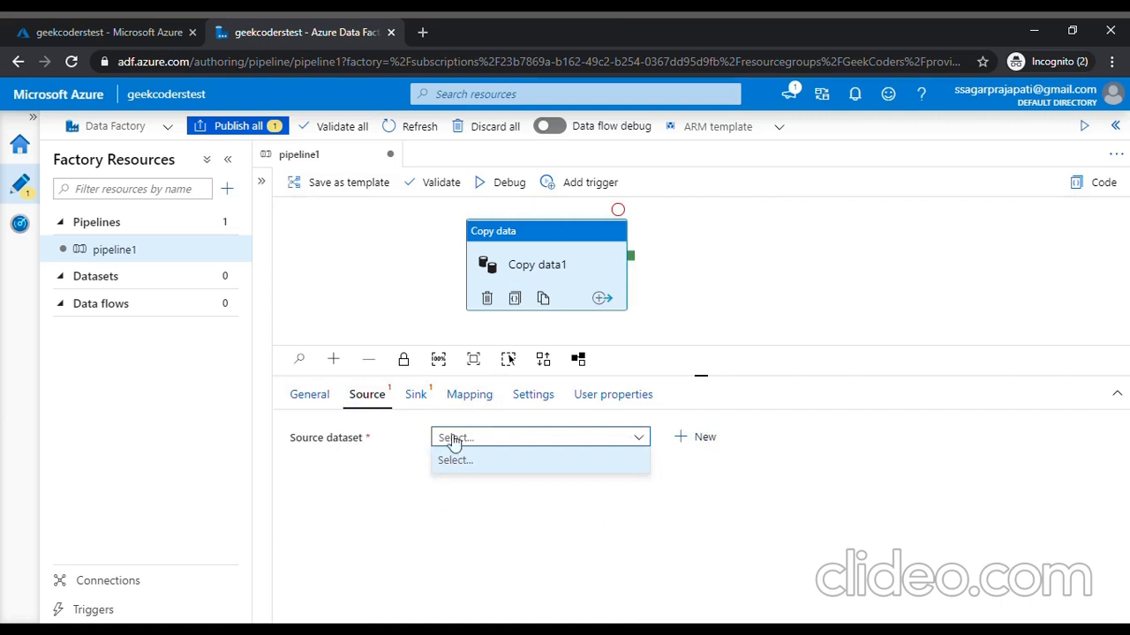
click(680, 445)
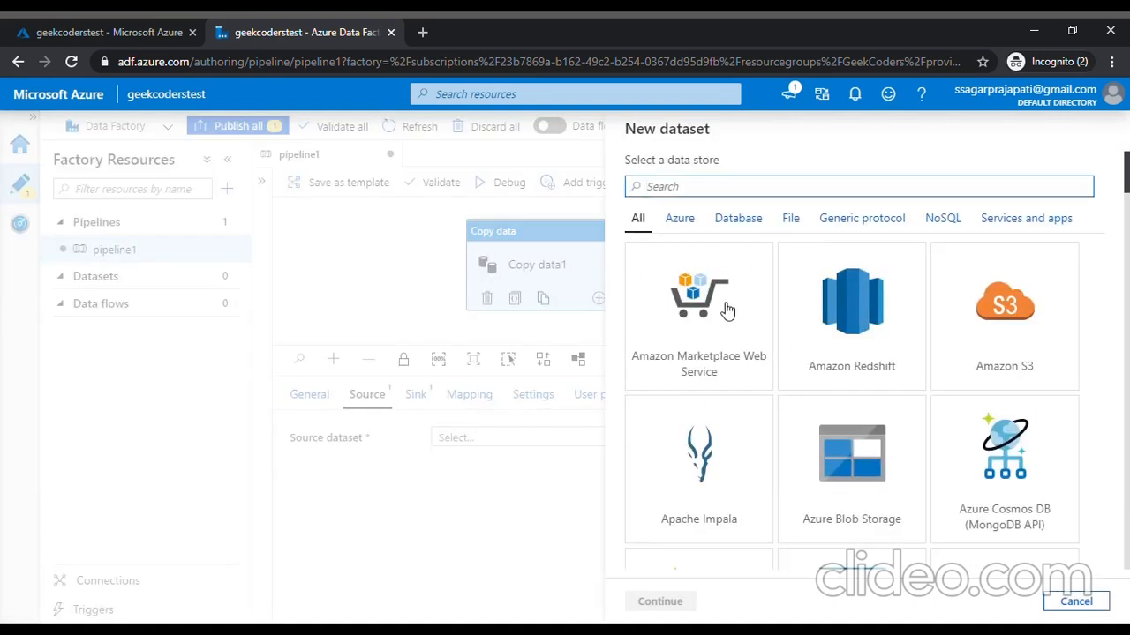
click(831, 457)
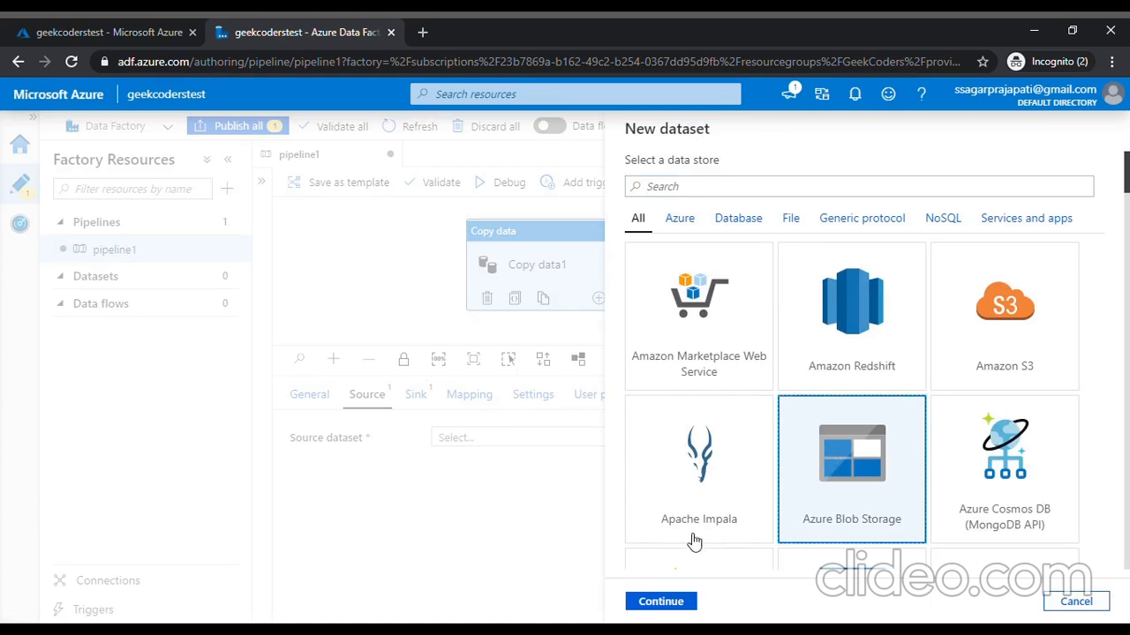
click(673, 601)
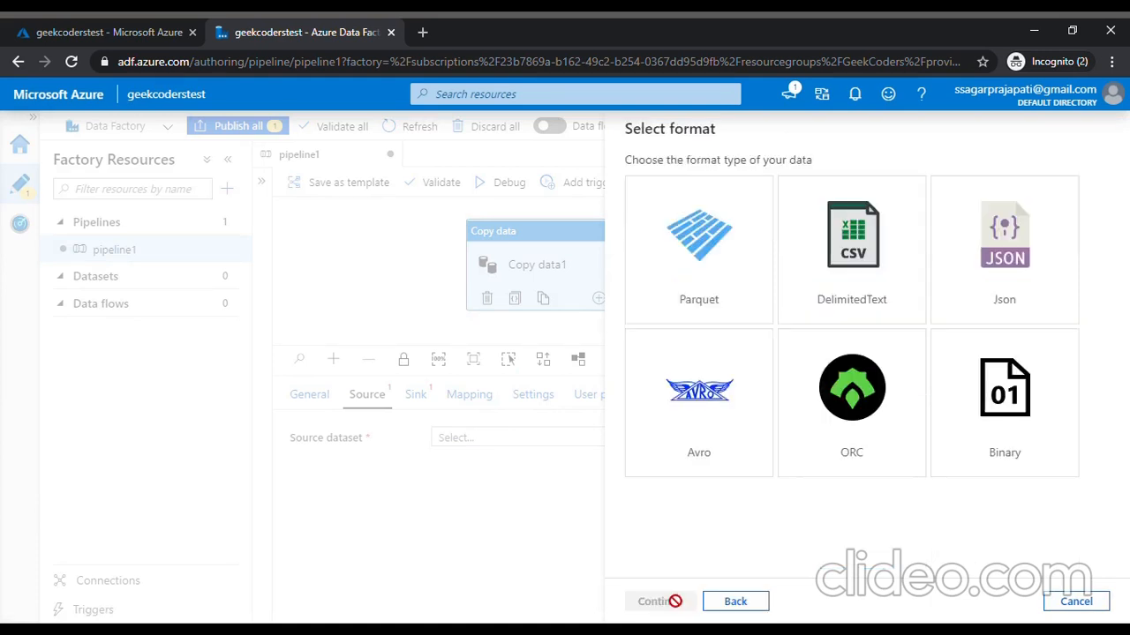
click(831, 270)
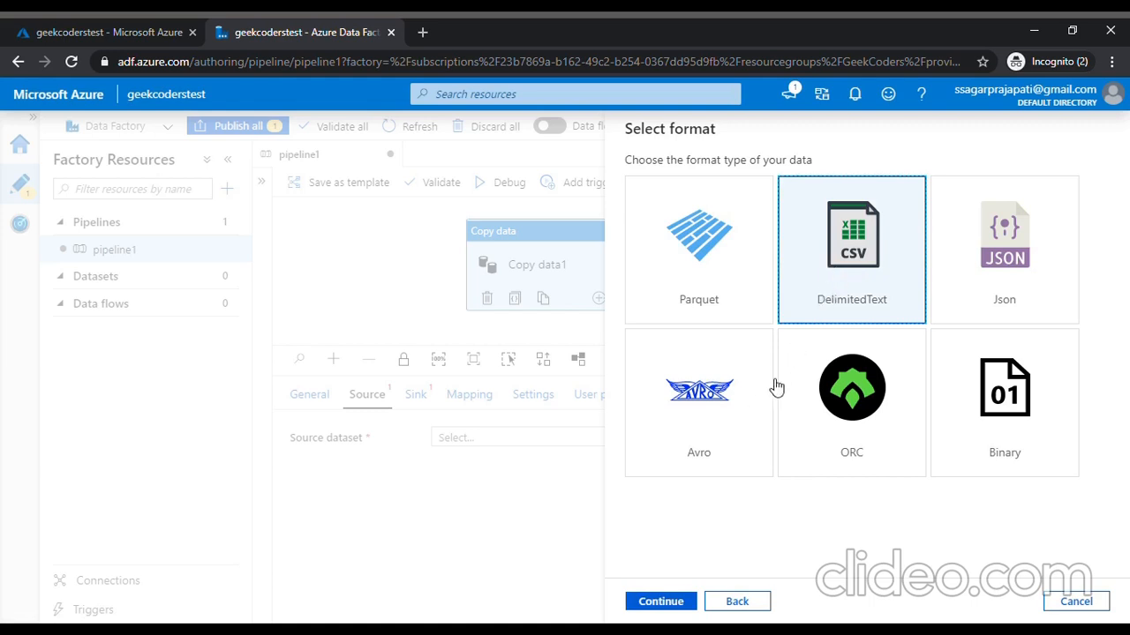
click(668, 601)
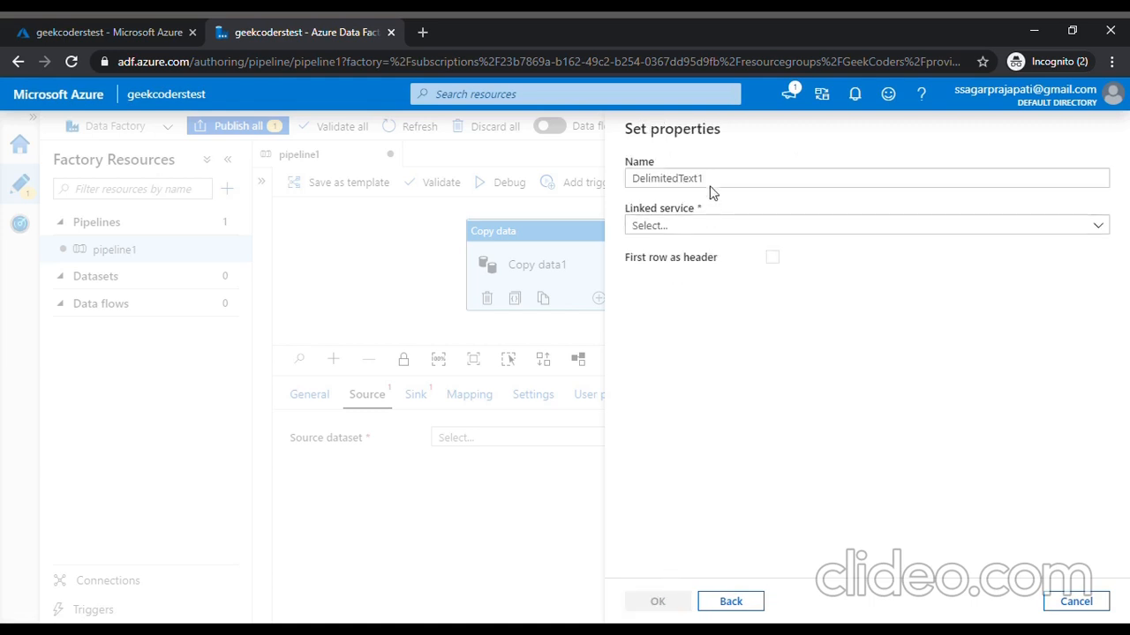
Create a new Azure Blob Storage linked service for the dataset with the Azure for Students subscription and geekcoders1 storage account, testing the connection before creating it.
click(713, 225)
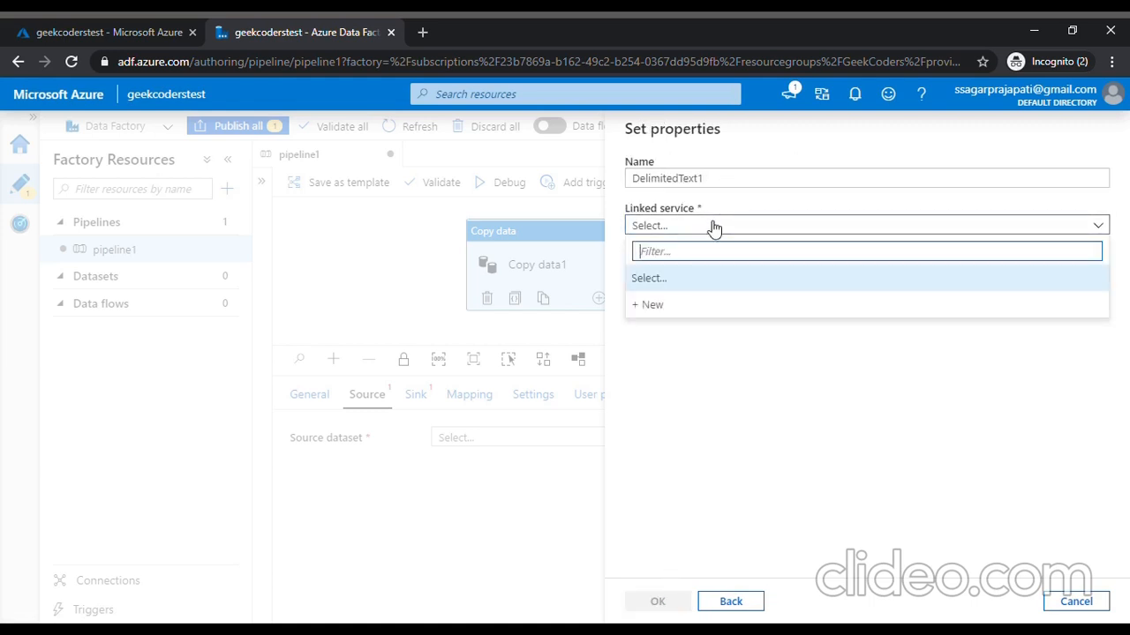
click(698, 306)
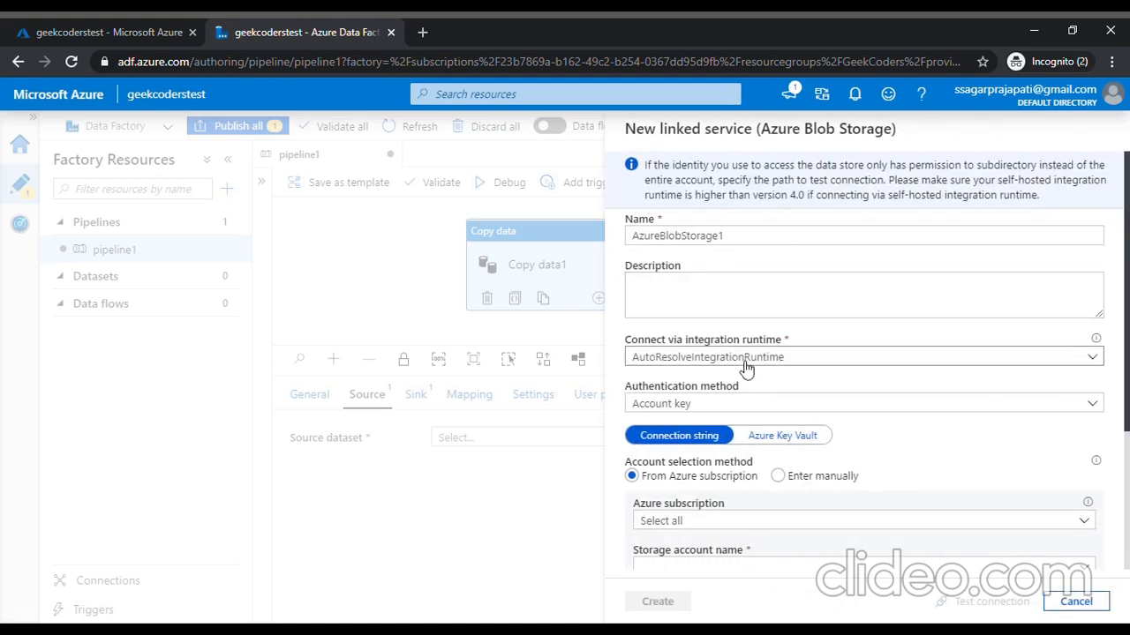
scroll(756, 282, down, 1)
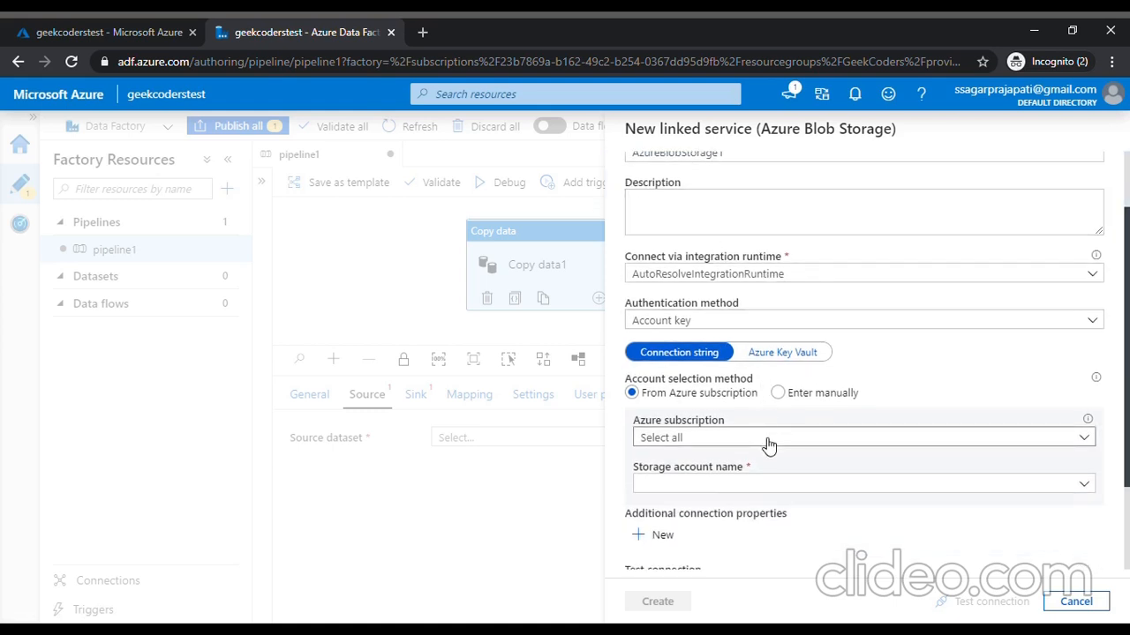
scroll(768, 446, down, 1)
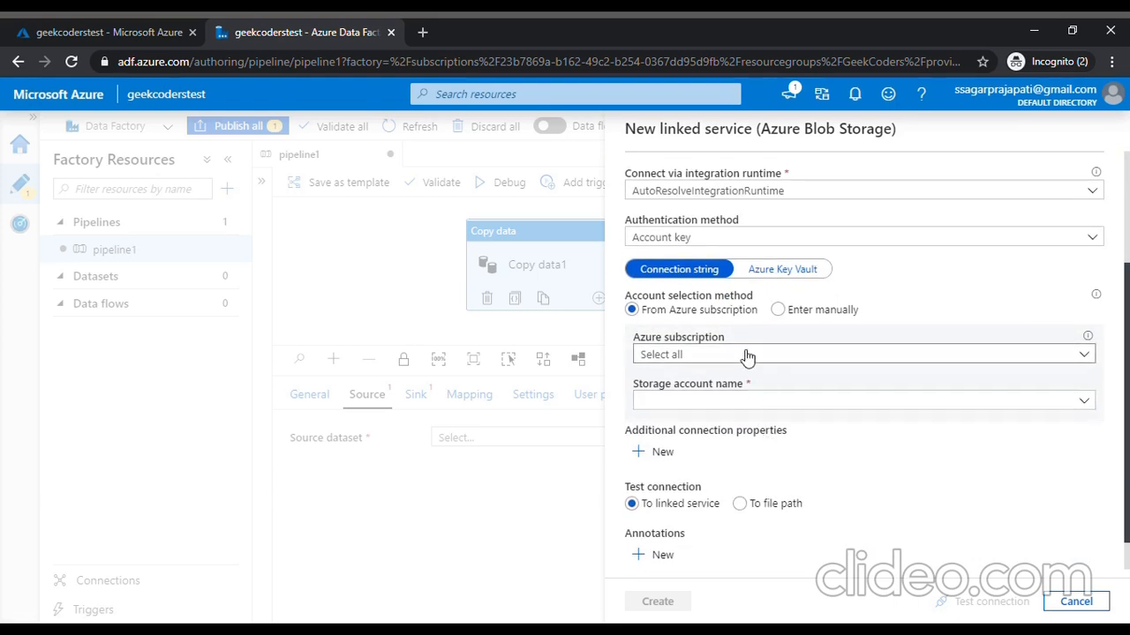
click(746, 355)
click(732, 405)
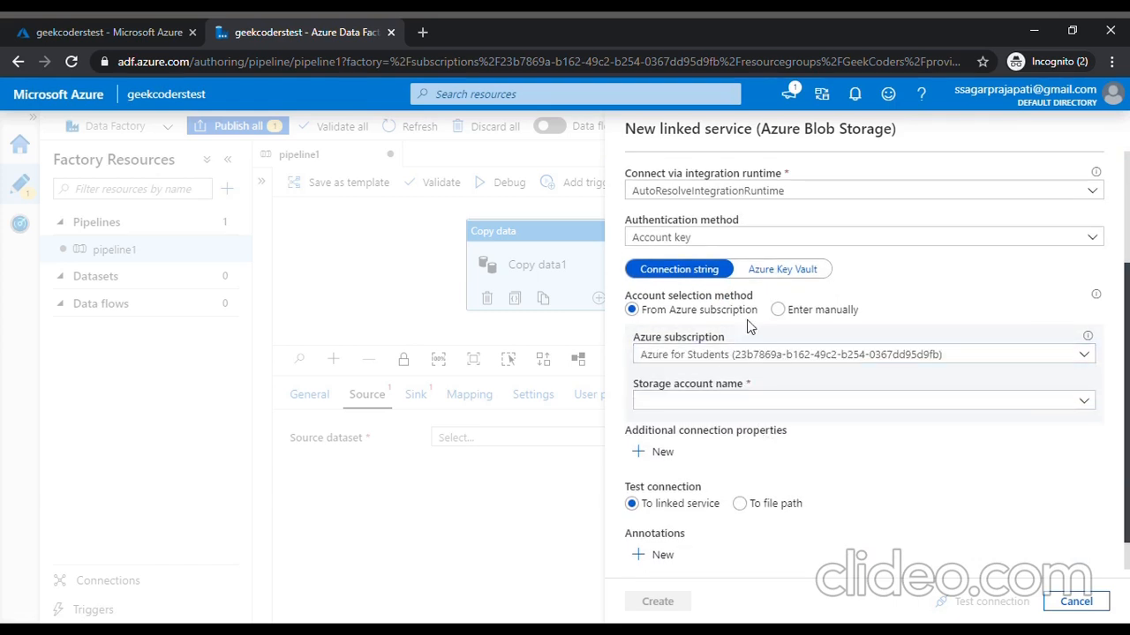
click(739, 400)
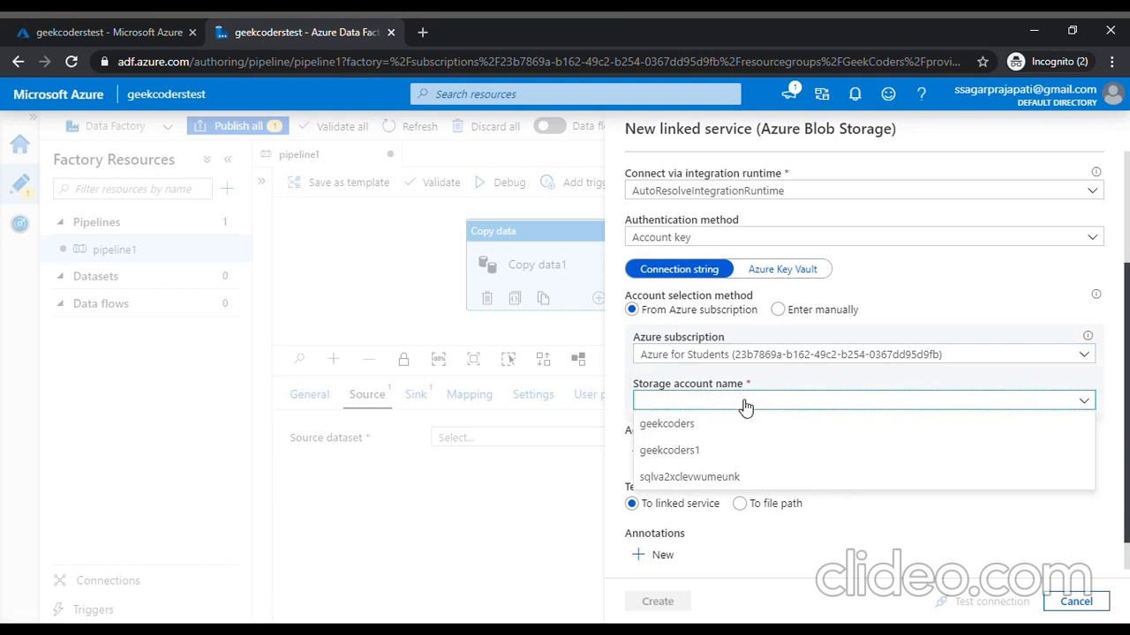
click(722, 450)
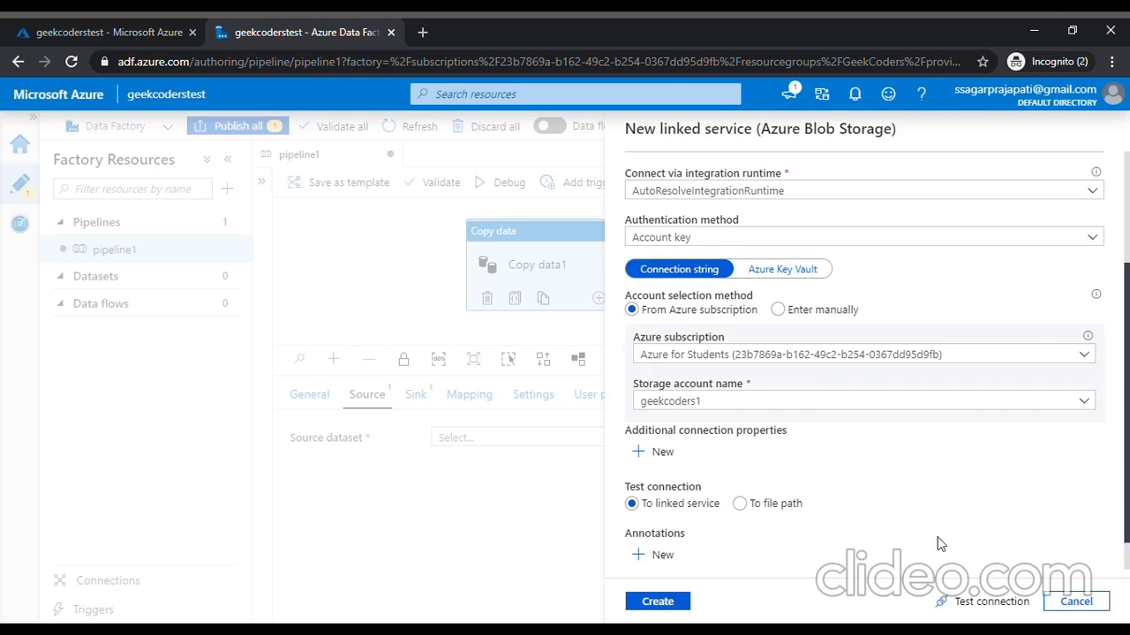
click(974, 605)
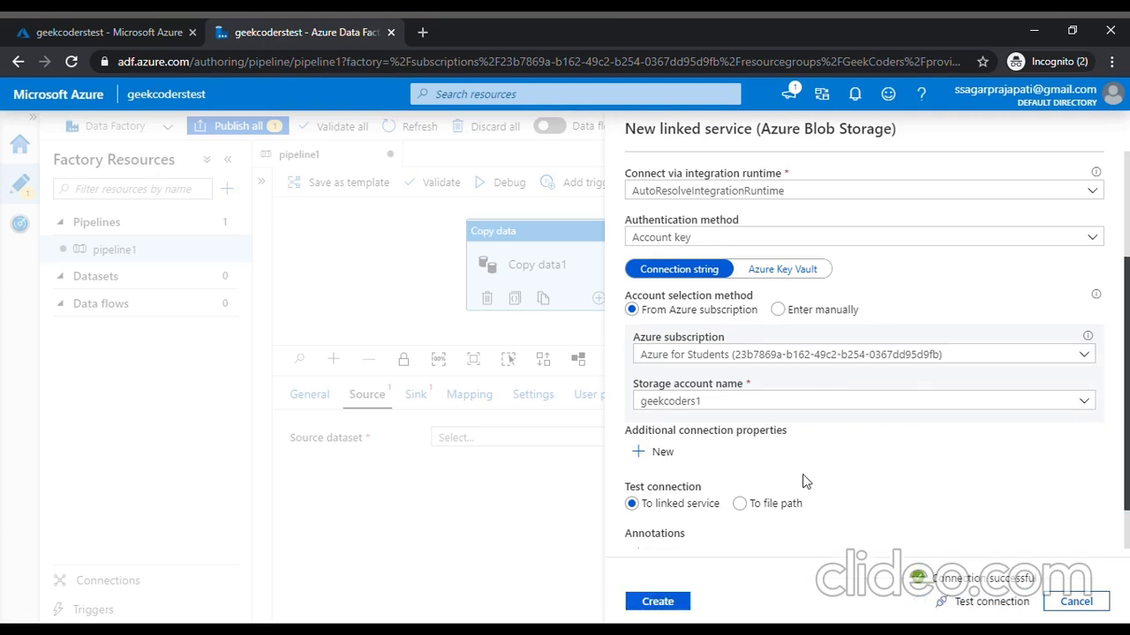
click(679, 603)
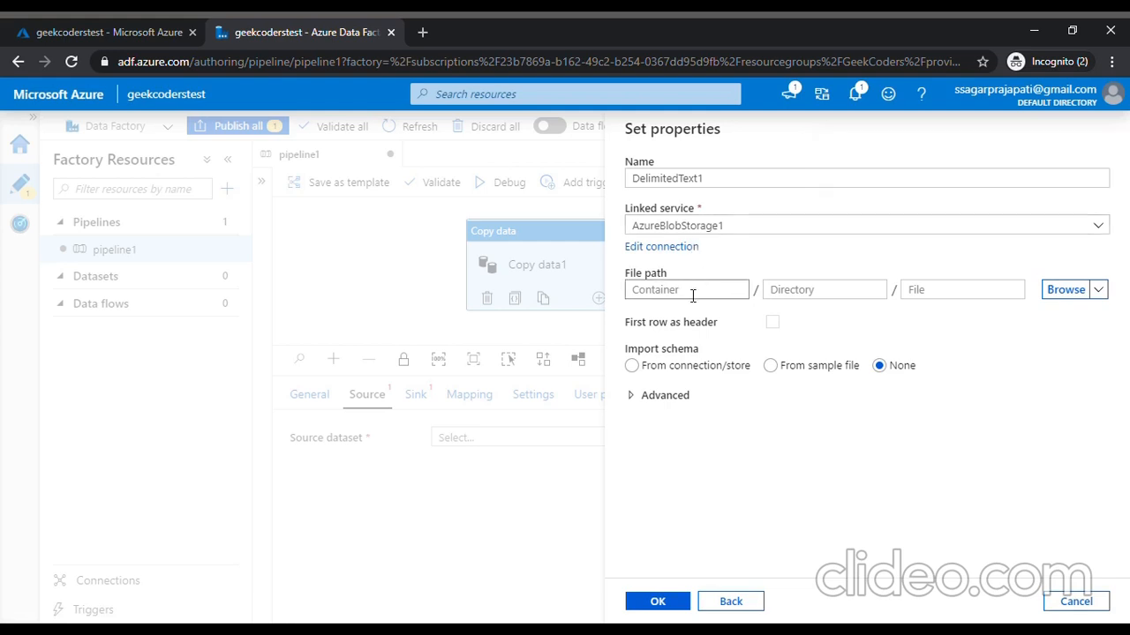
Set the dataset's file path to SampleData.xlsx in the geekcoder1 container and confirm the source dataset properties.
click(1099, 296)
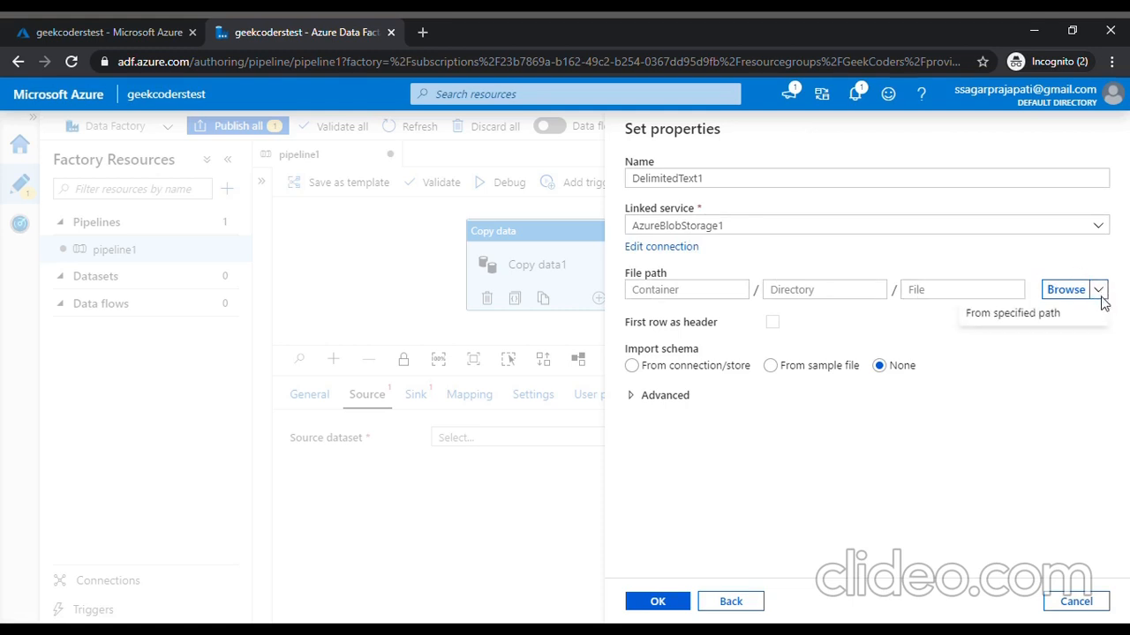
click(1048, 323)
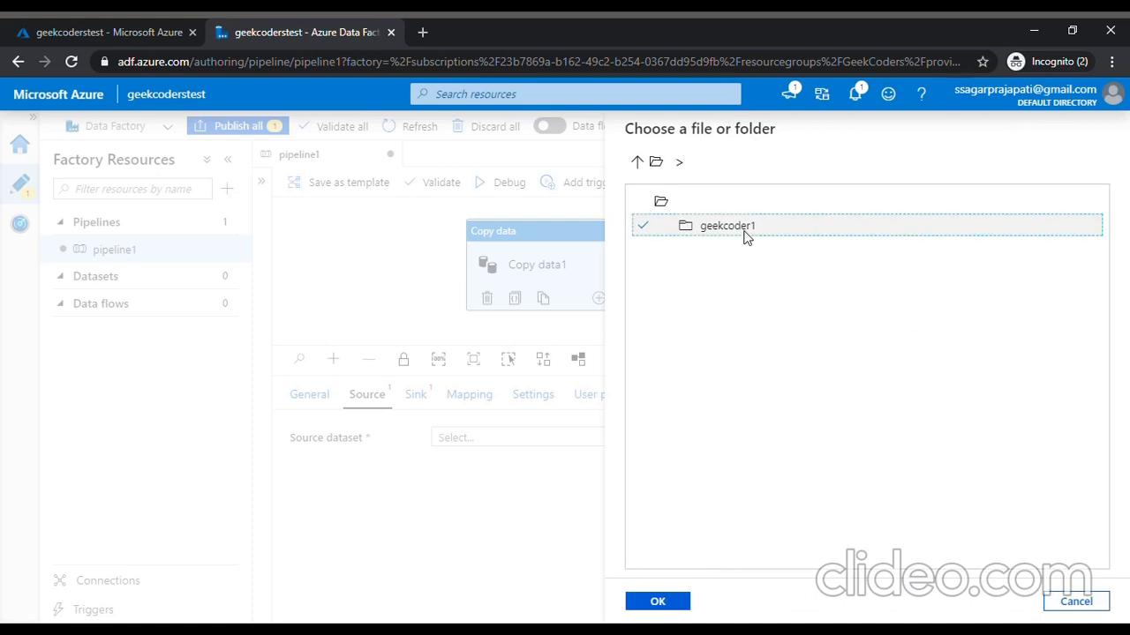
click(746, 231)
double_click(717, 230)
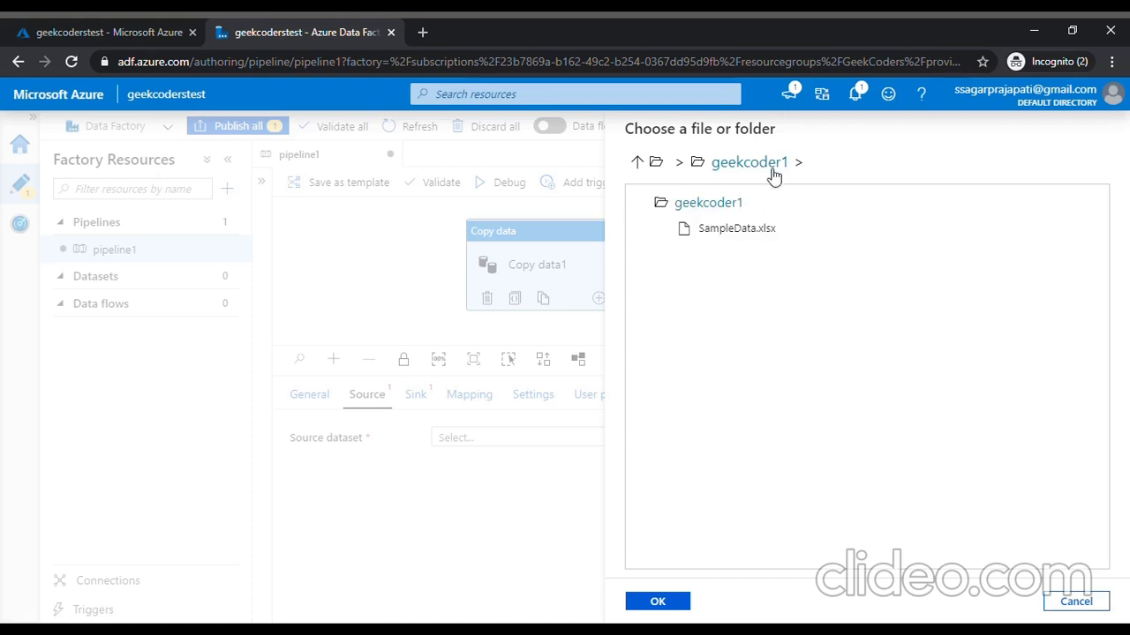
click(756, 228)
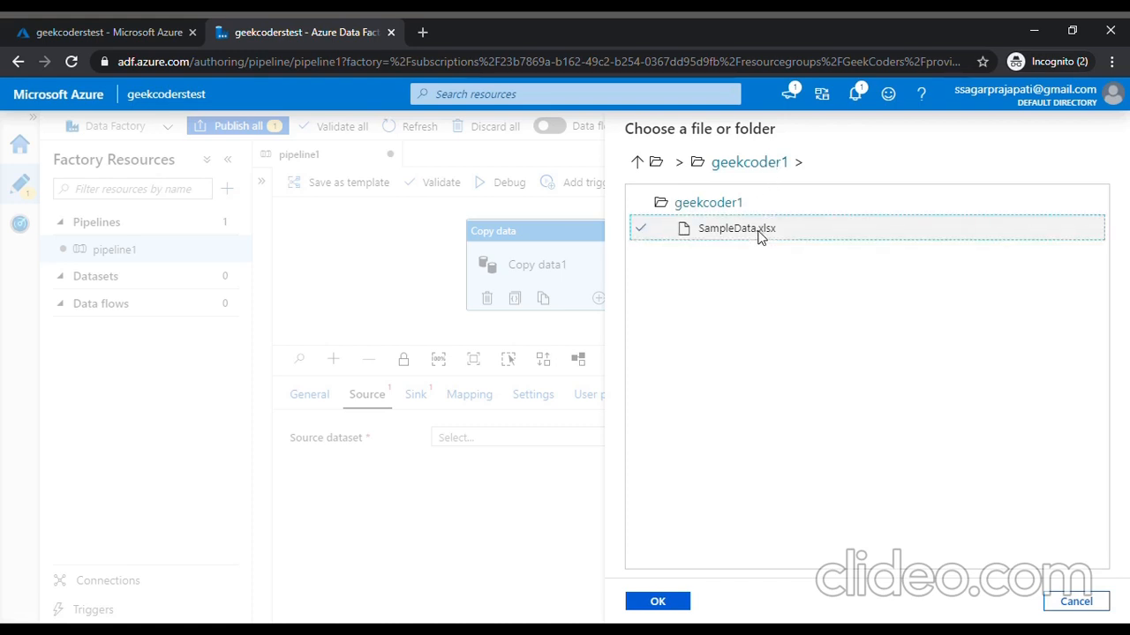
click(657, 600)
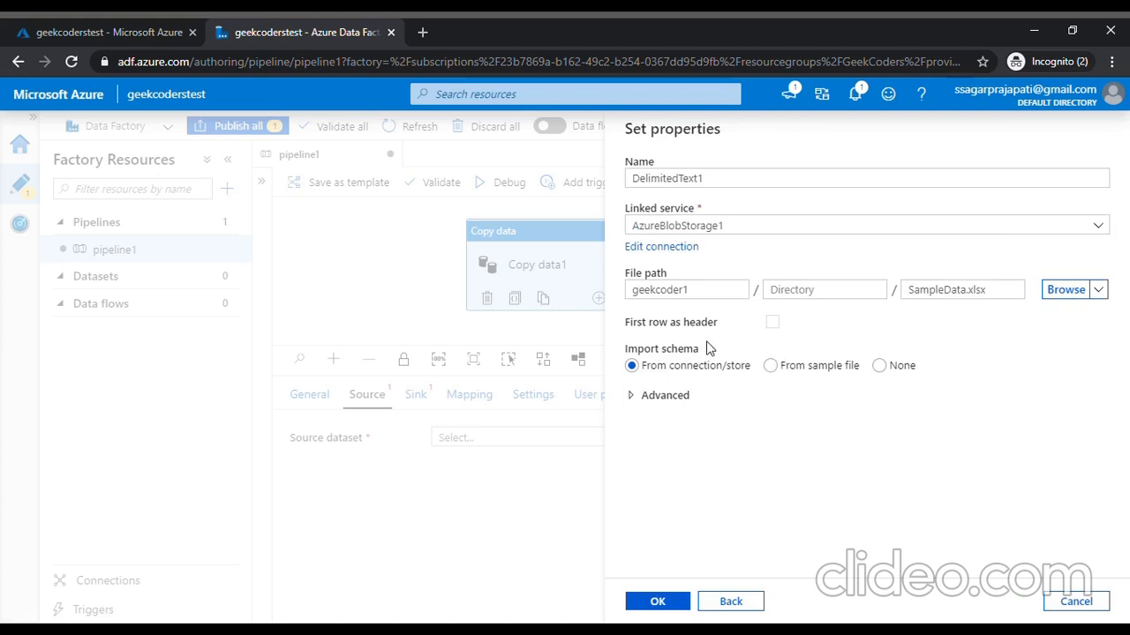
click(674, 603)
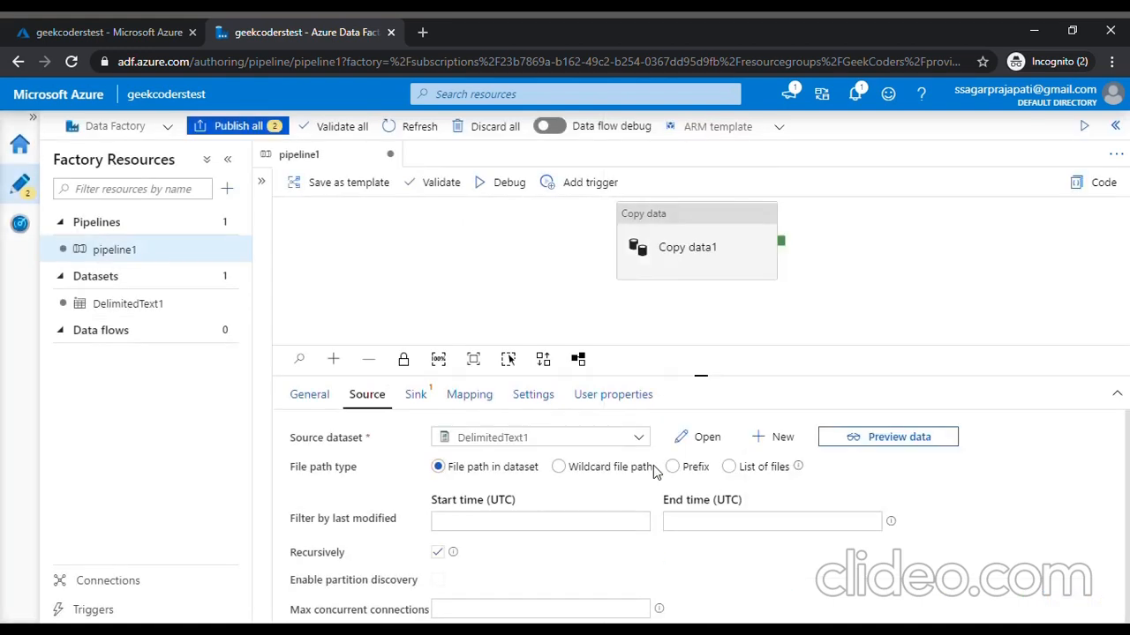
Review the Copy data activity's source settings and available sink datasets, and check the factory's linked services under its connections.
scroll(640, 508, down, 2)
scroll(640, 512, up, 2)
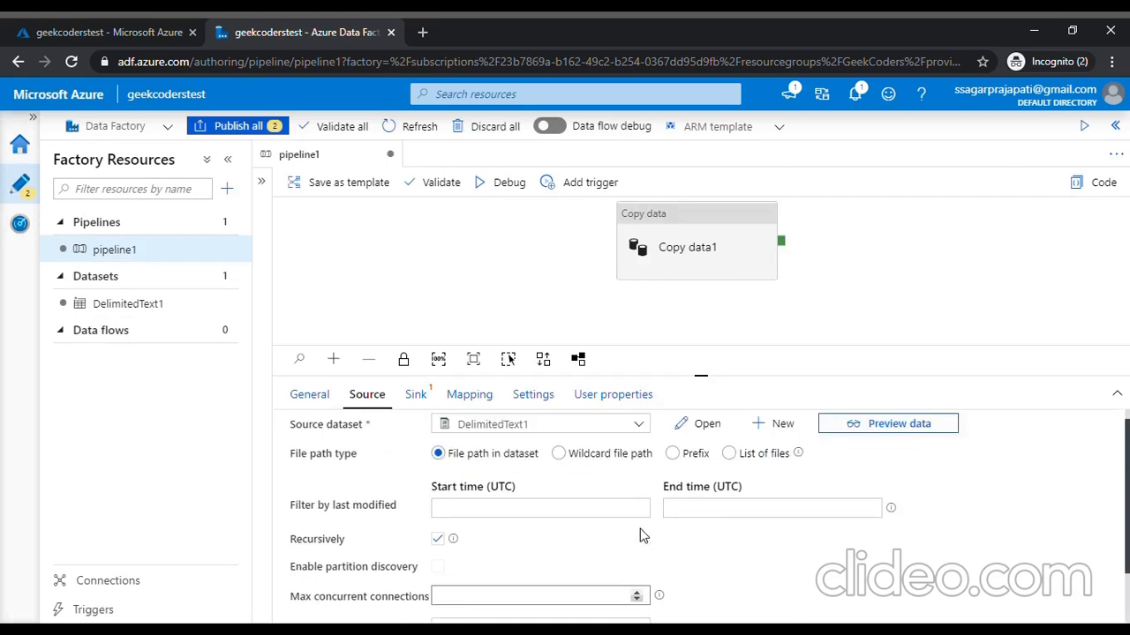
click(428, 402)
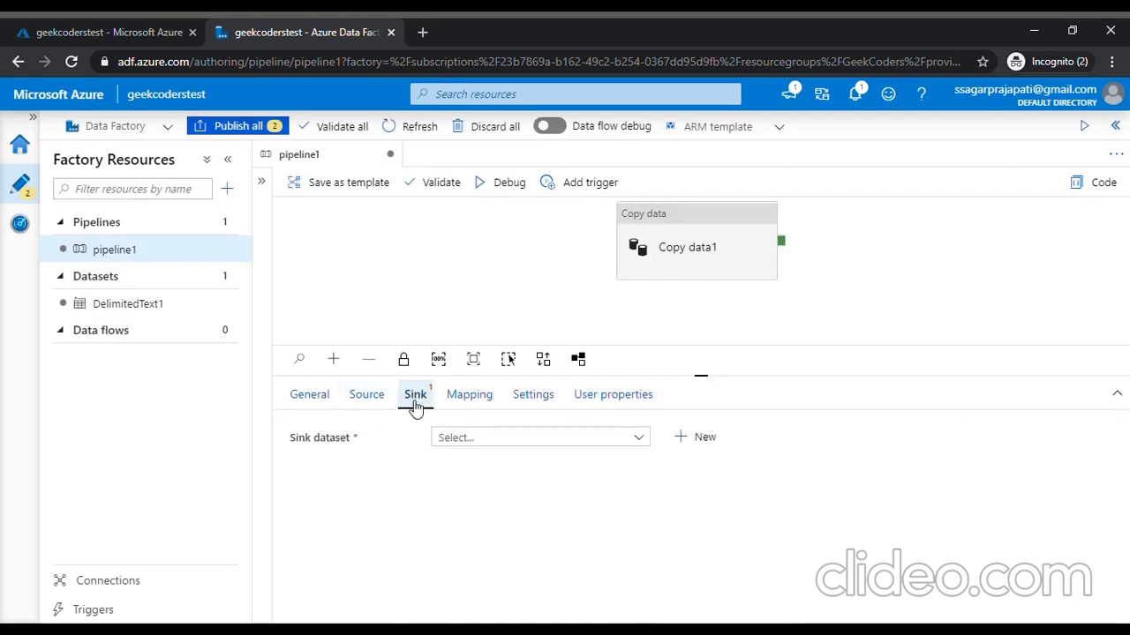
click(583, 439)
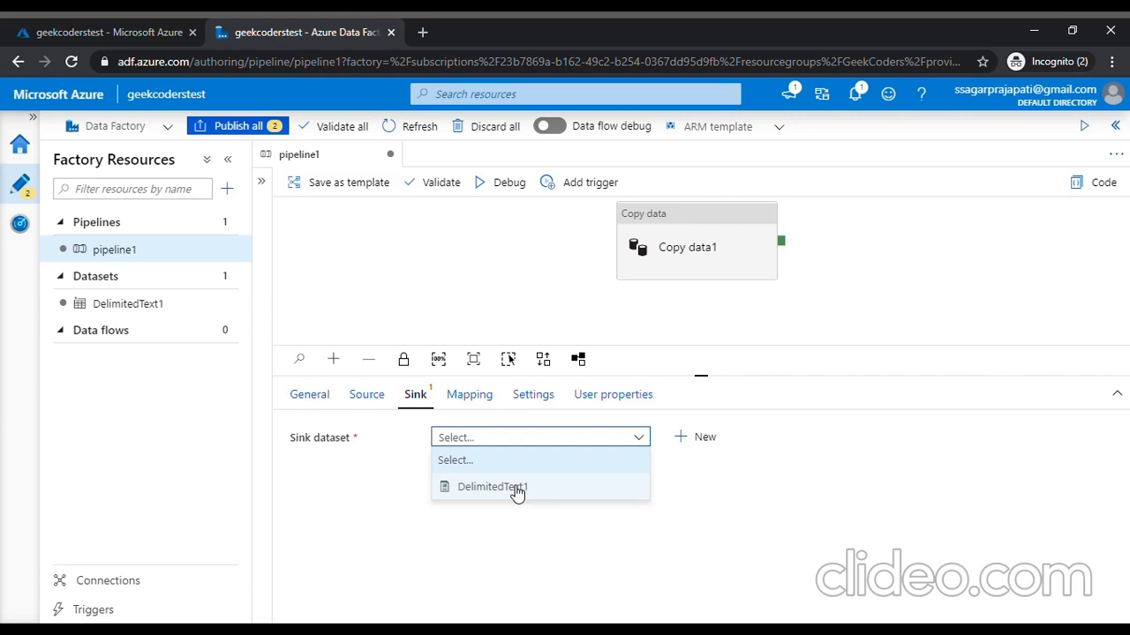
click(574, 270)
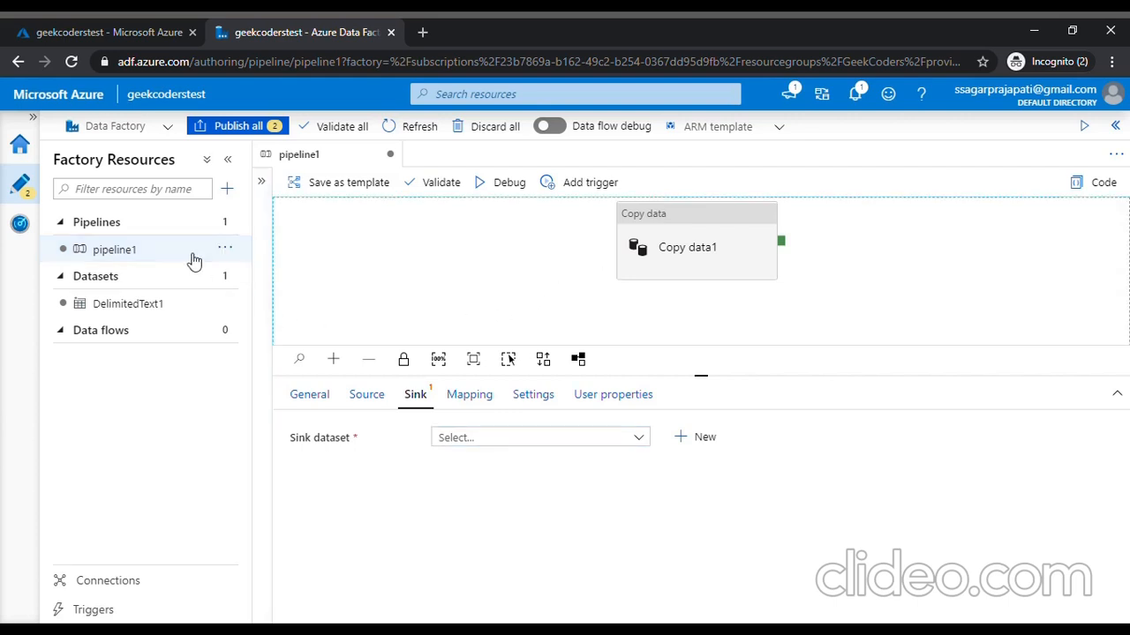
click(127, 582)
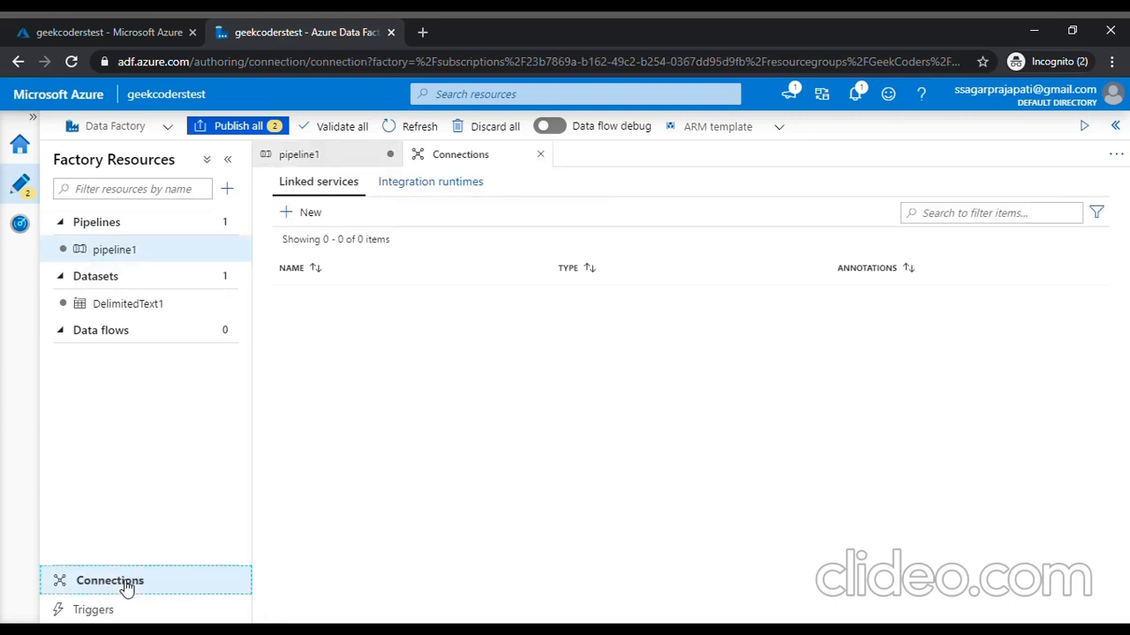
click(494, 377)
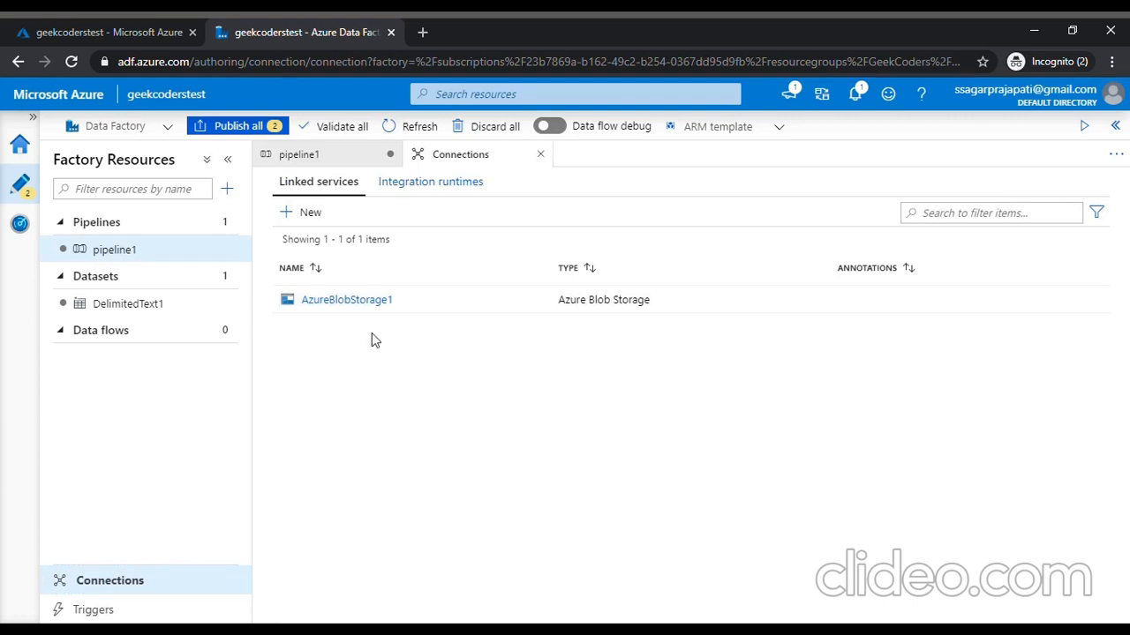
Switch to the Azure portal and start creating a new storage account from the Storage category of the marketplace.
click(117, 35)
click(30, 118)
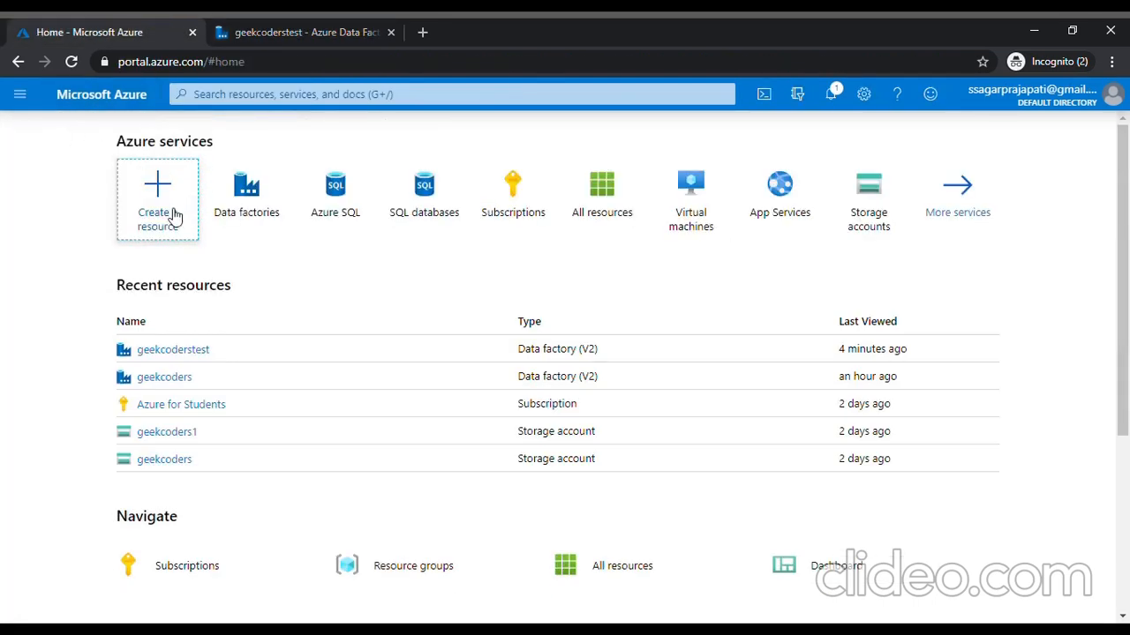
click(179, 200)
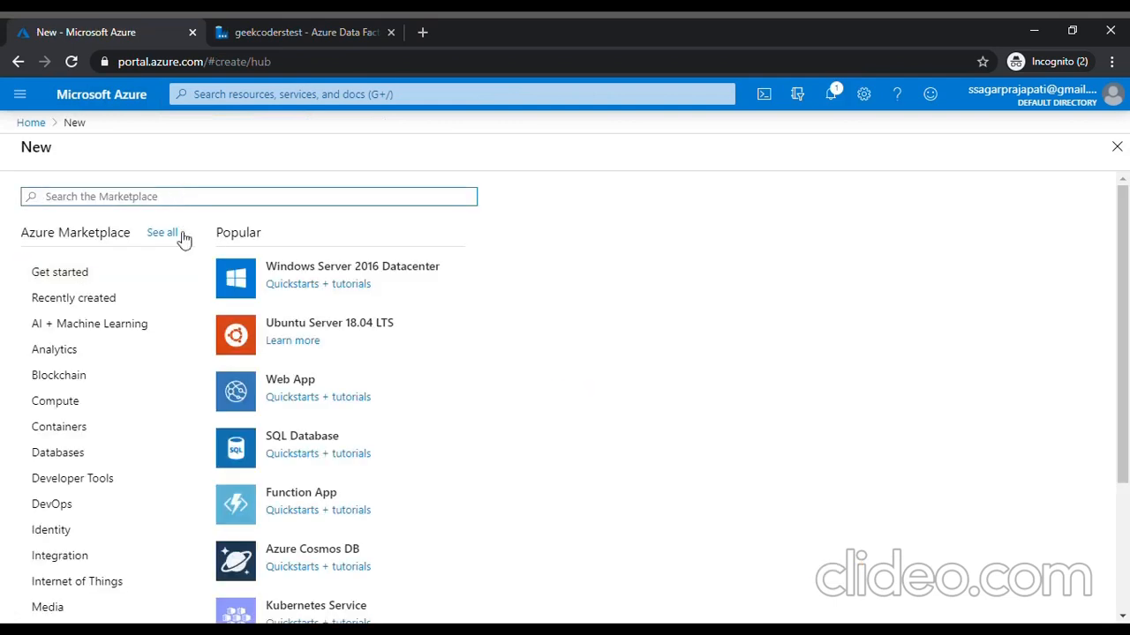
scroll(159, 450, down, 3)
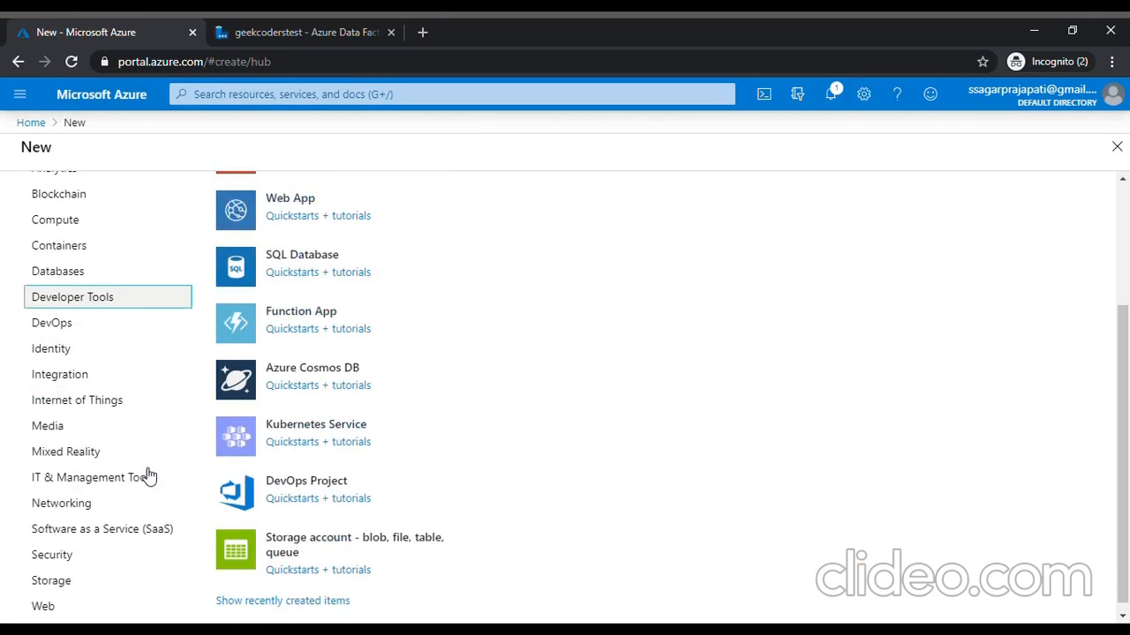
click(100, 571)
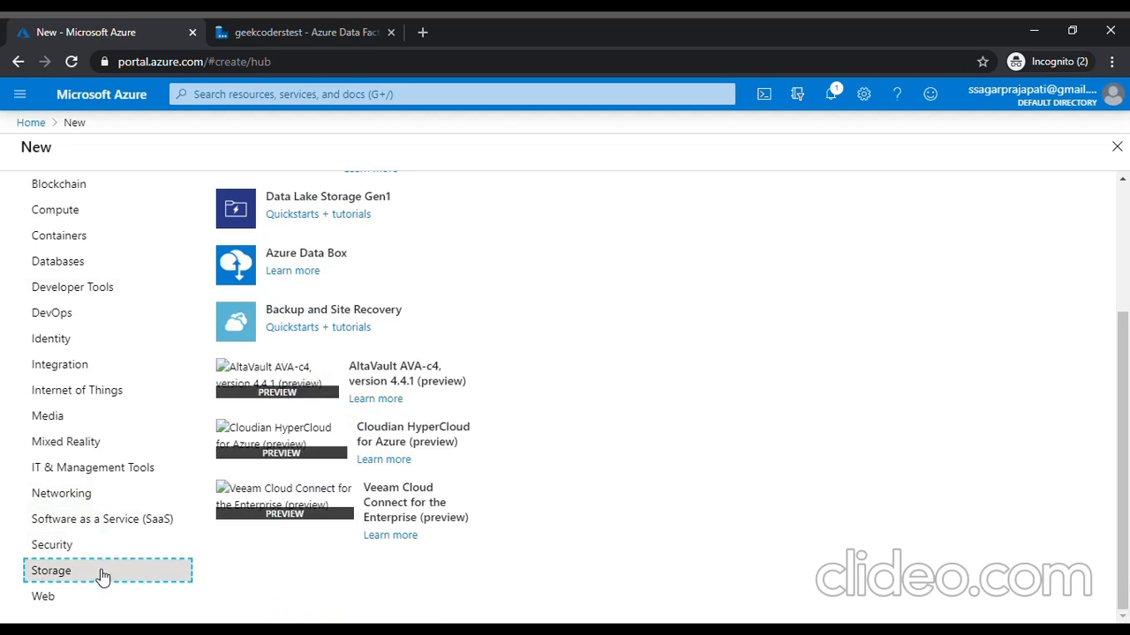
scroll(309, 373, up, 3)
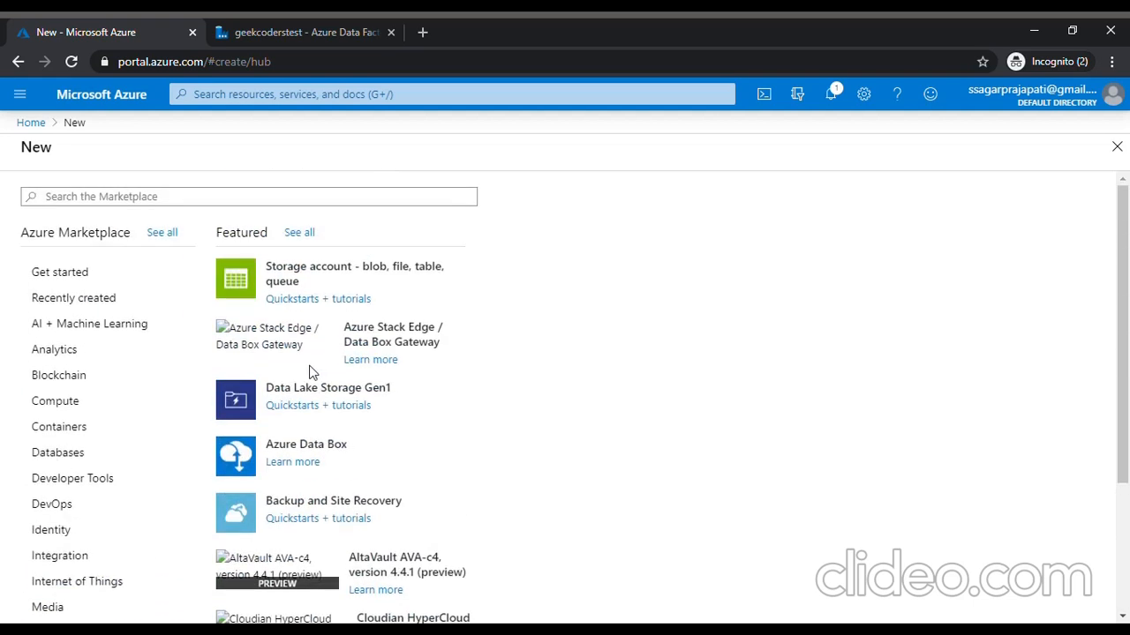
click(354, 278)
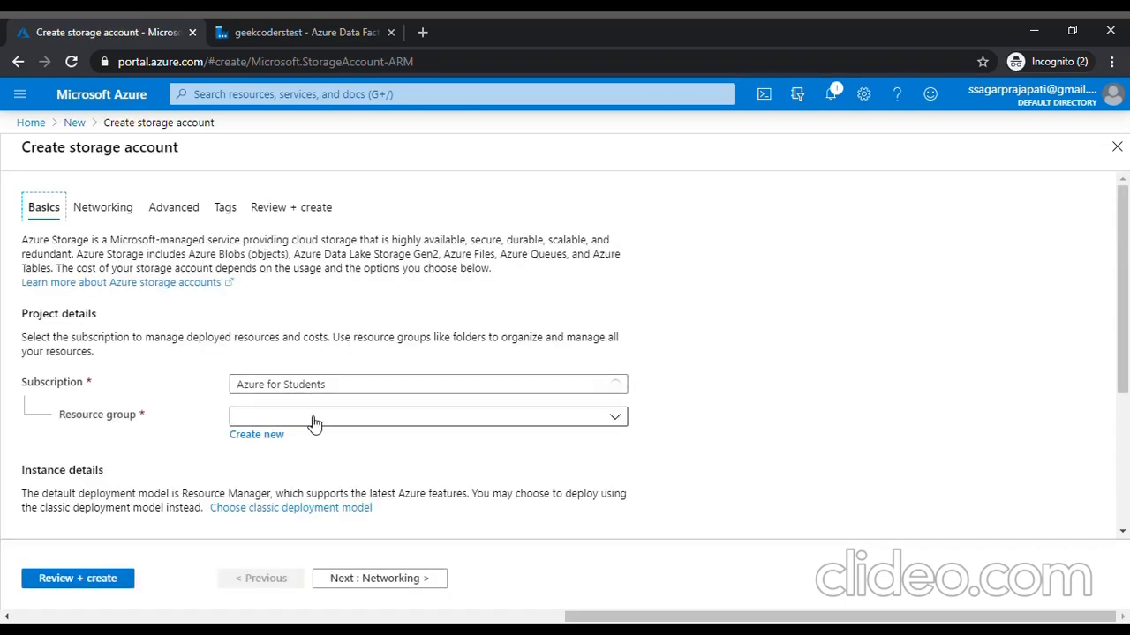
Assign the storage account to the GeekCoders resource group and name it outputgeekcoders.
click(313, 419)
click(318, 472)
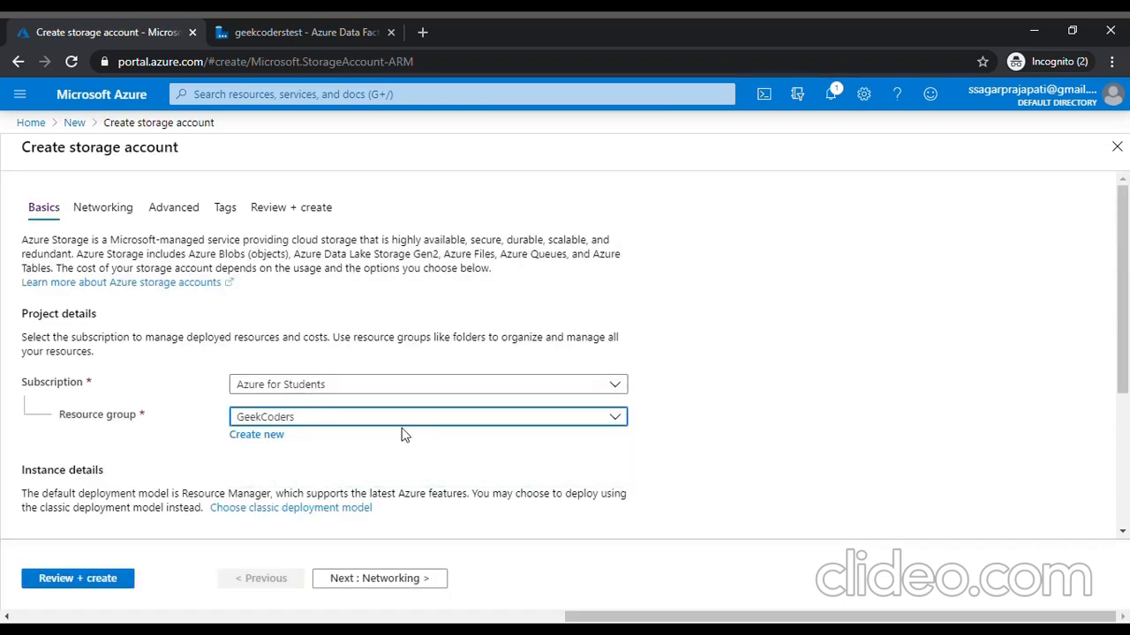
scroll(402, 434, down, 3)
click(319, 331)
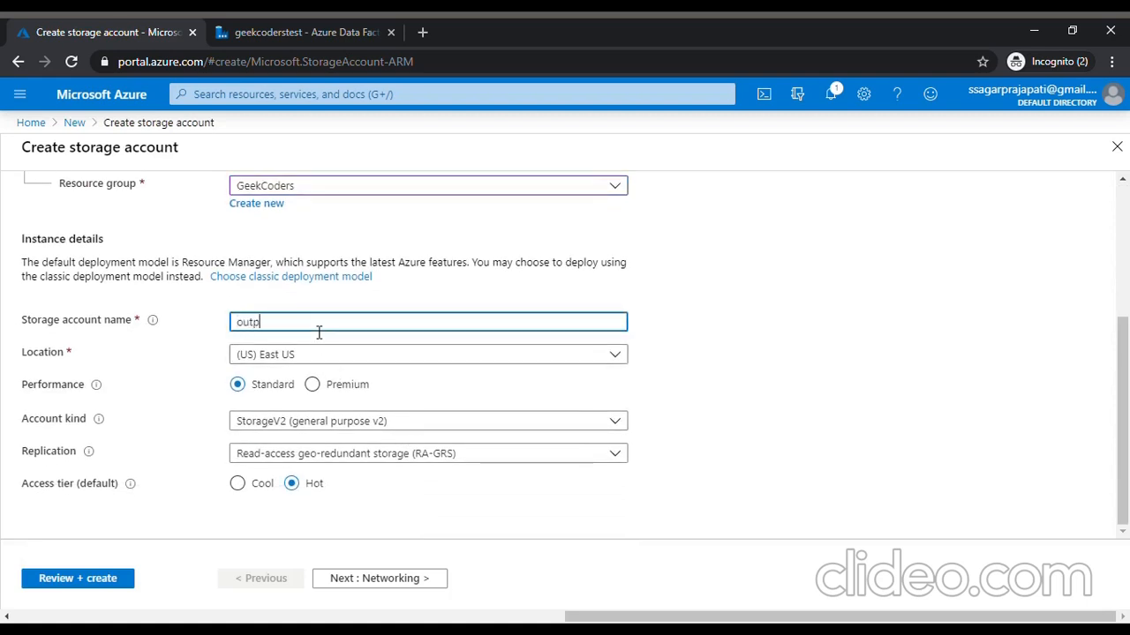
text(output_geekcoders)
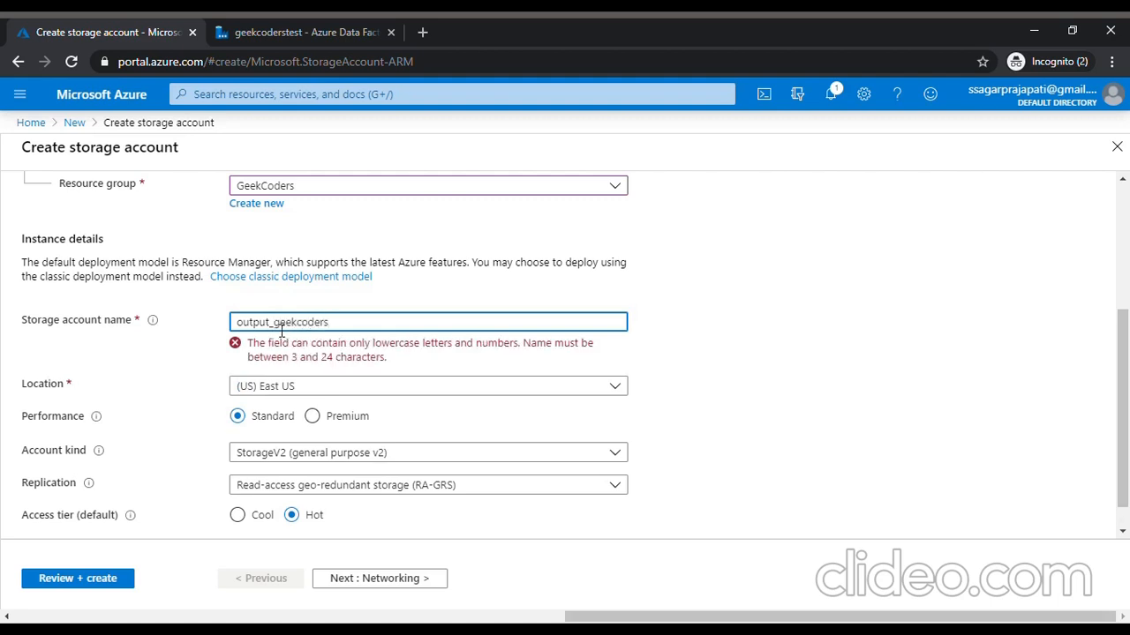
key(BackSpace)
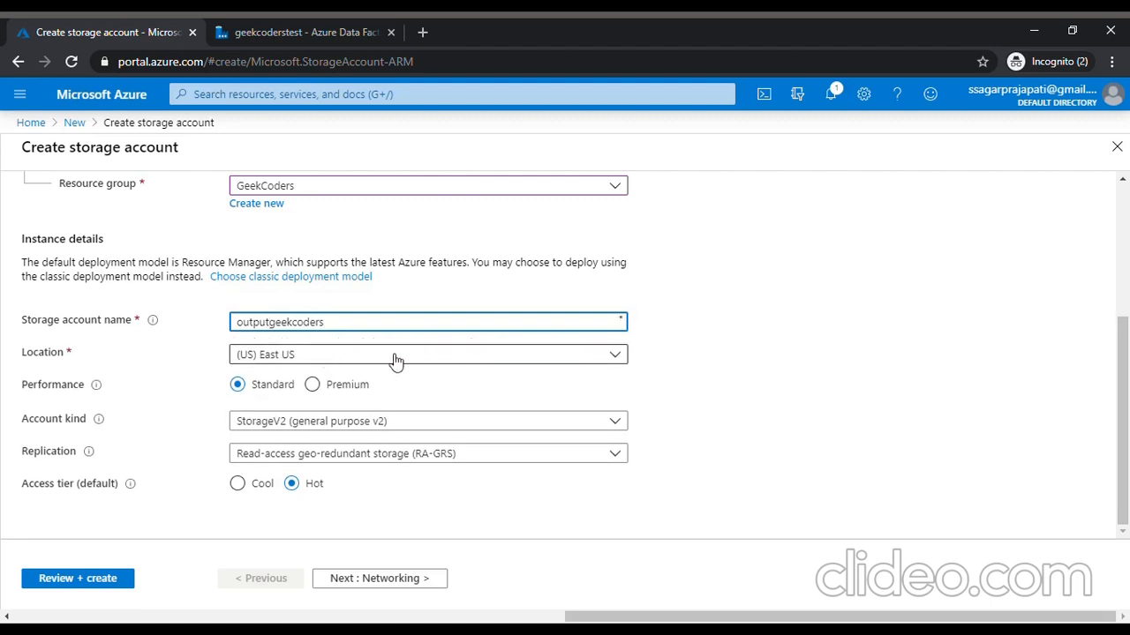
Review and create the storage account, refresh its deployment status and open the deployed resource.
click(99, 578)
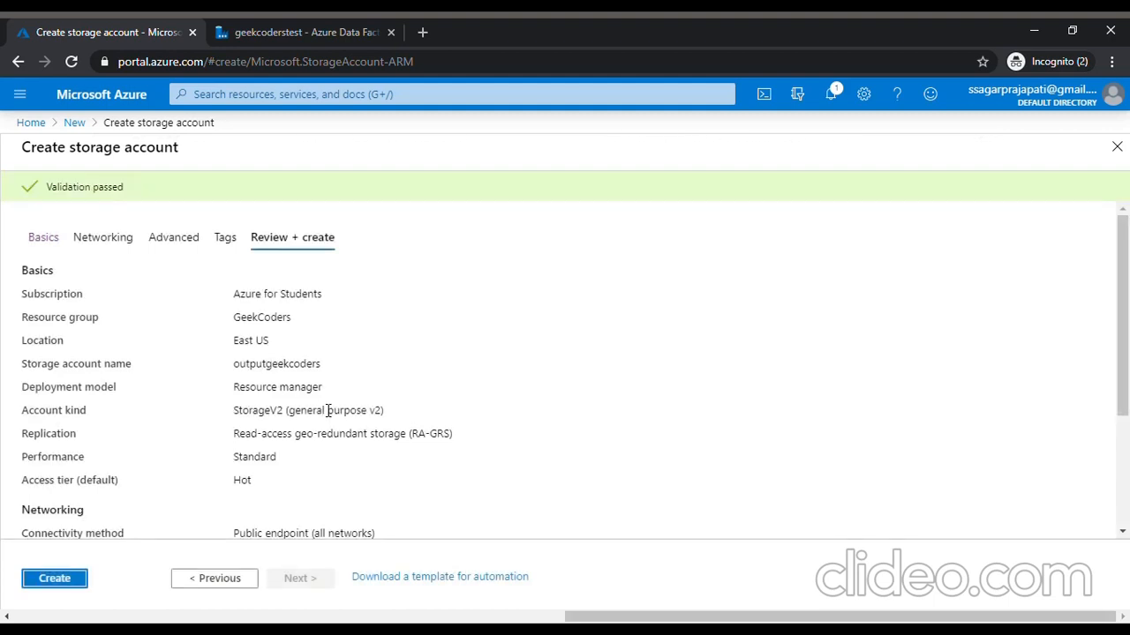
click(71, 583)
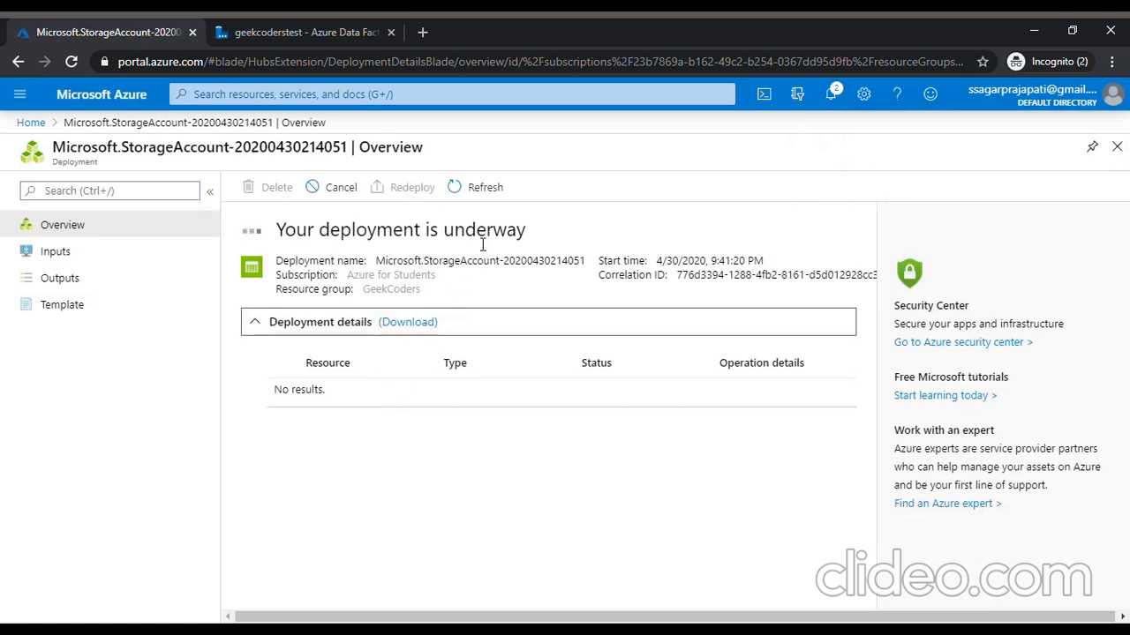
click(481, 196)
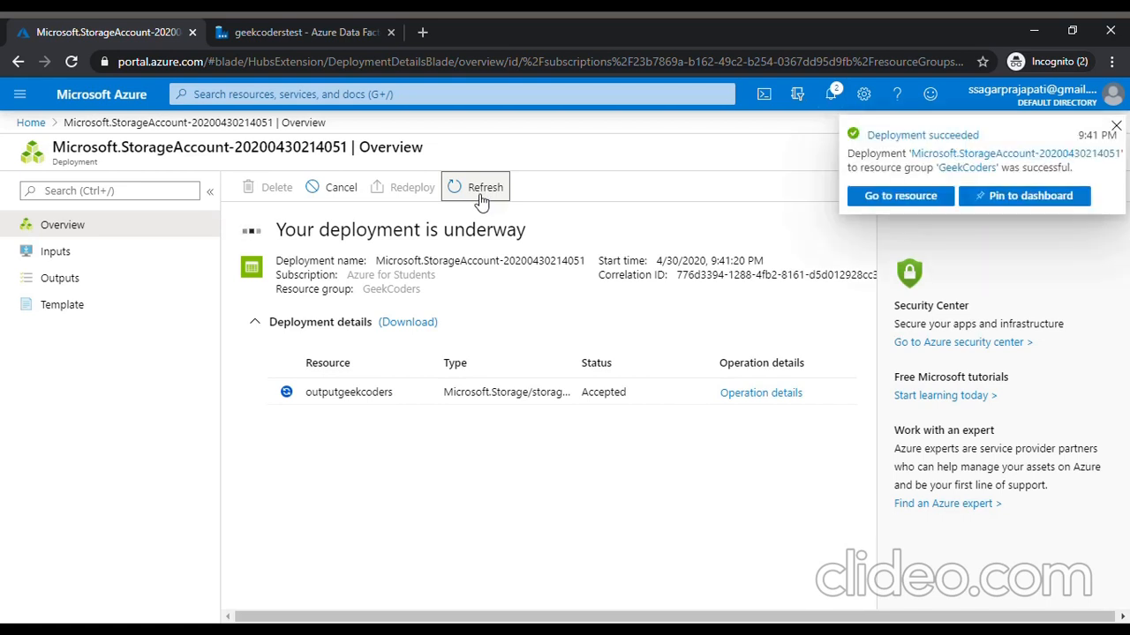
click(892, 203)
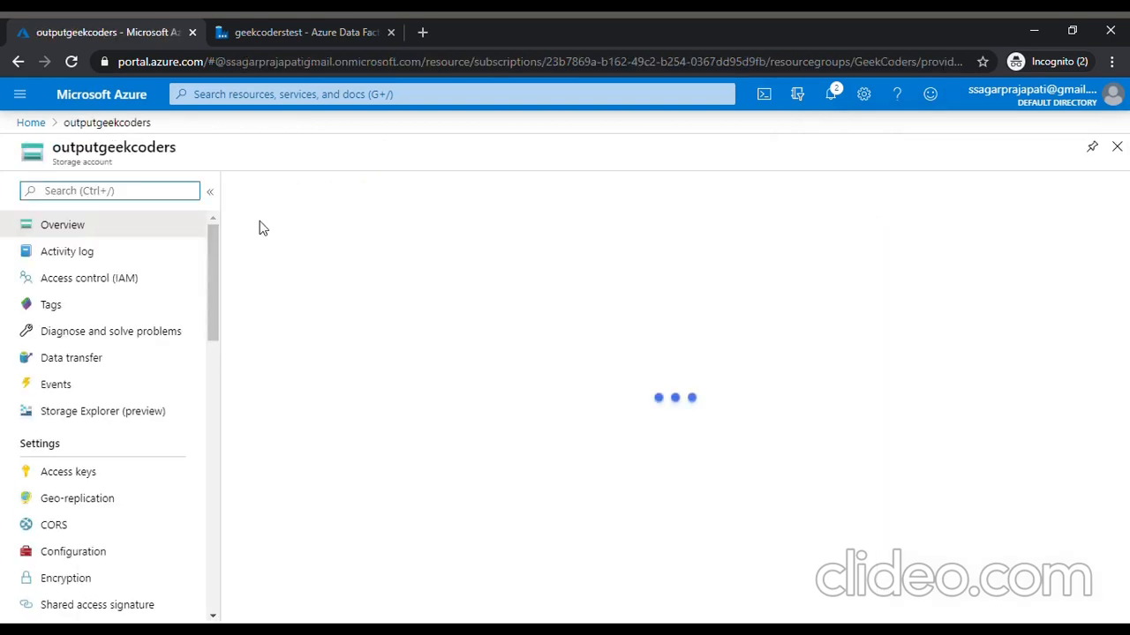
Create a private blob container named output in the outputgeekcoders storage account.
click(379, 428)
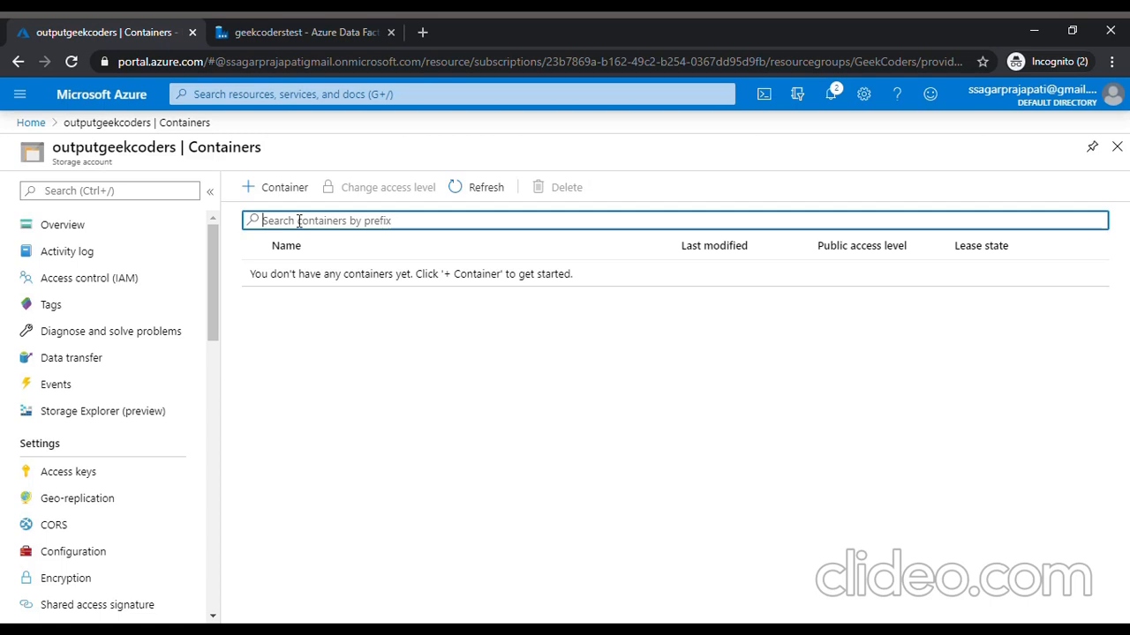
click(284, 188)
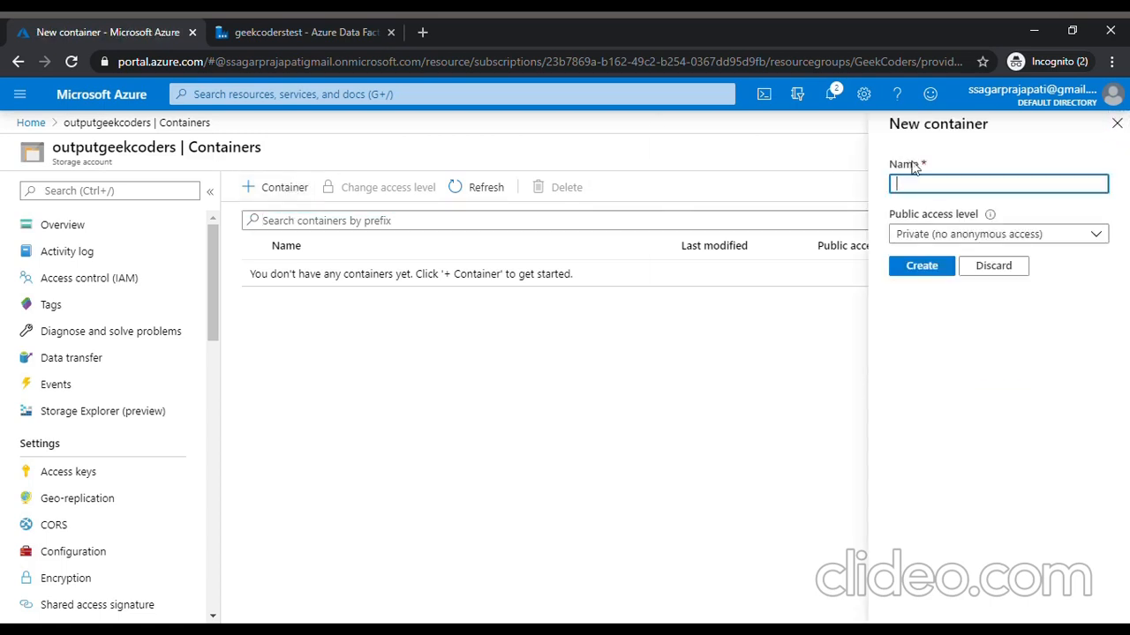
text(outpu)
click(918, 270)
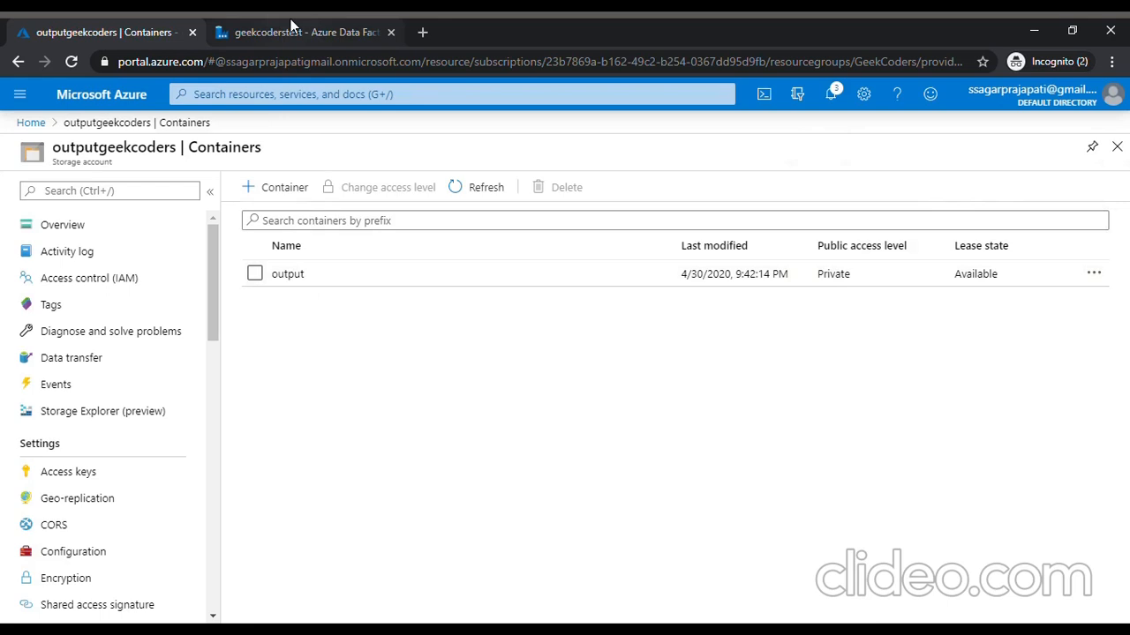
Switch to Azure Data Factory and start a new linked service of the Azure Blob Storage type.
click(247, 31)
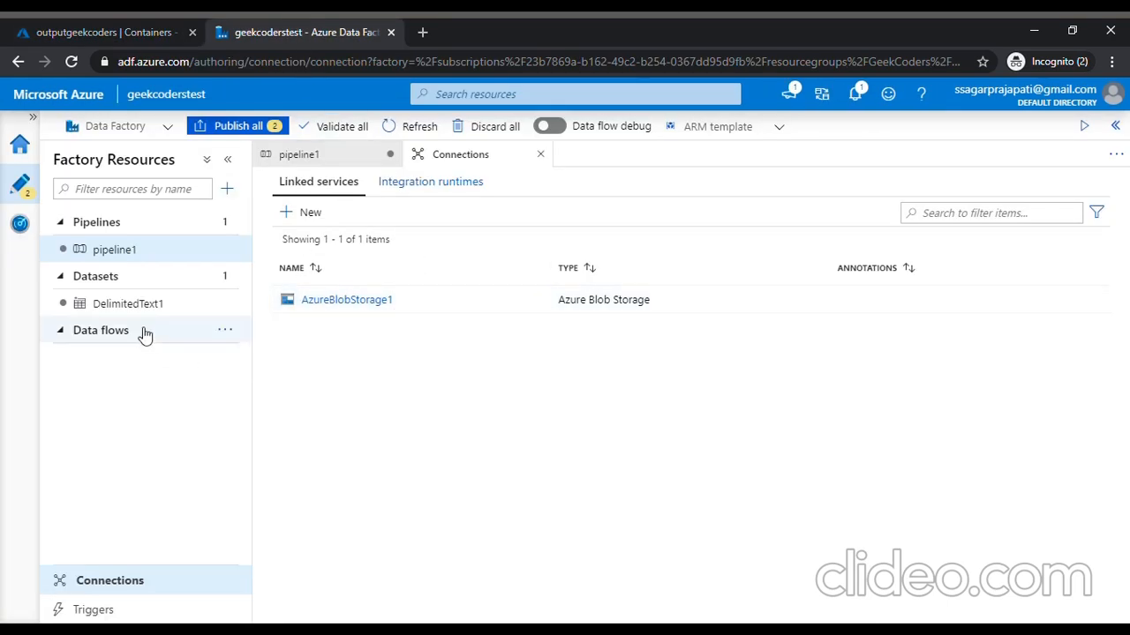
click(309, 212)
click(837, 459)
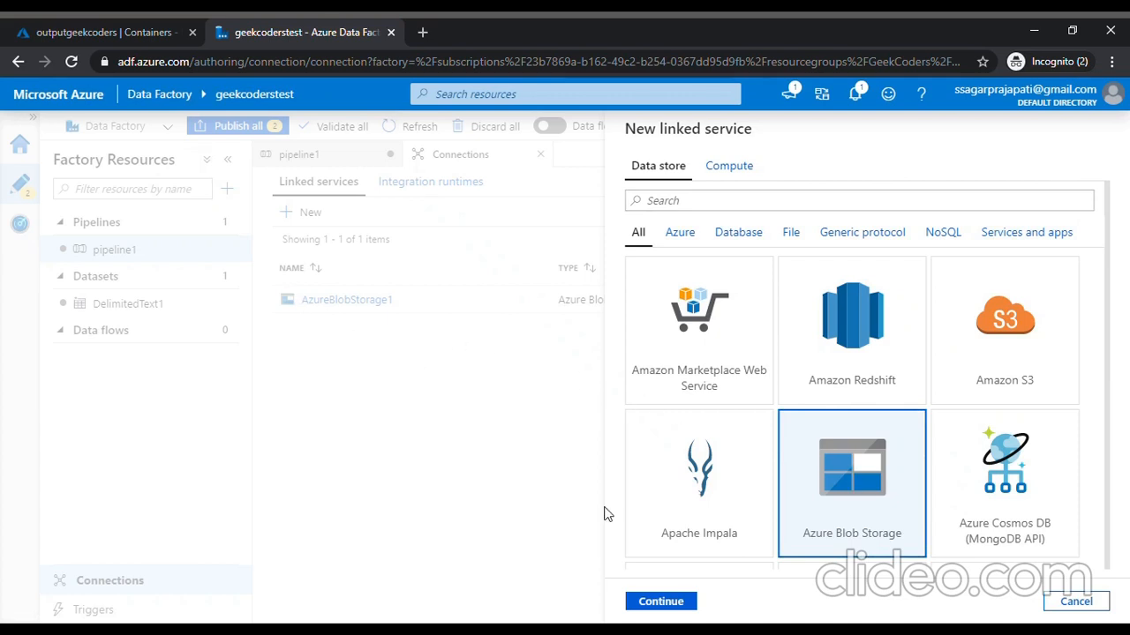
click(642, 603)
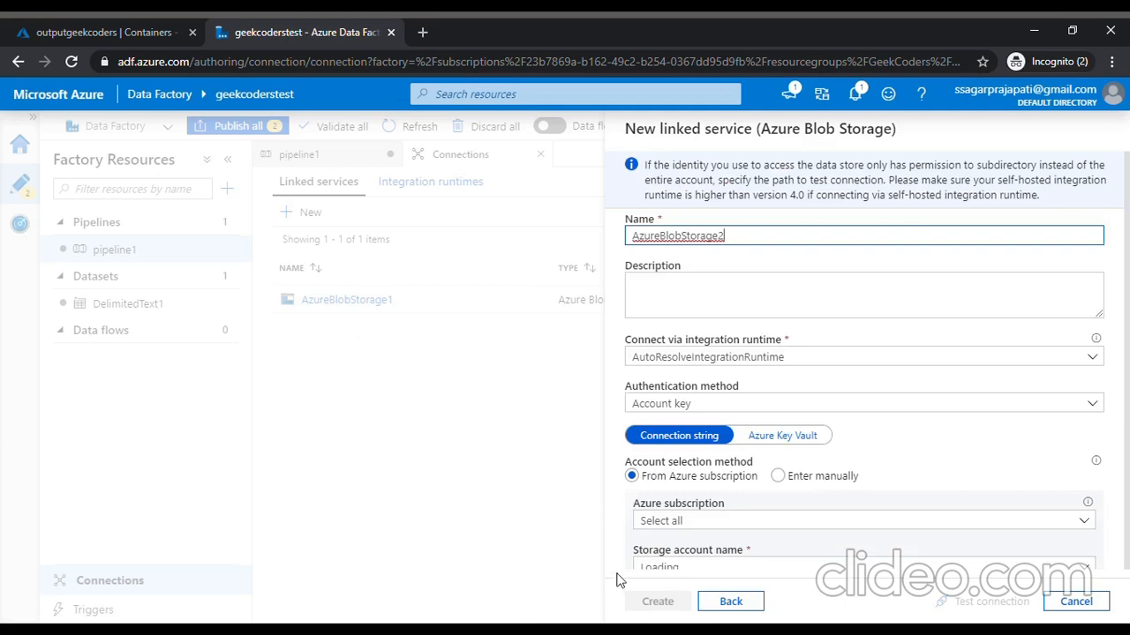
Choose the Azure for Students subscription and the outputgeekcoders storage account for the new linked service.
scroll(742, 318, down, 3)
click(718, 317)
click(722, 366)
click(722, 363)
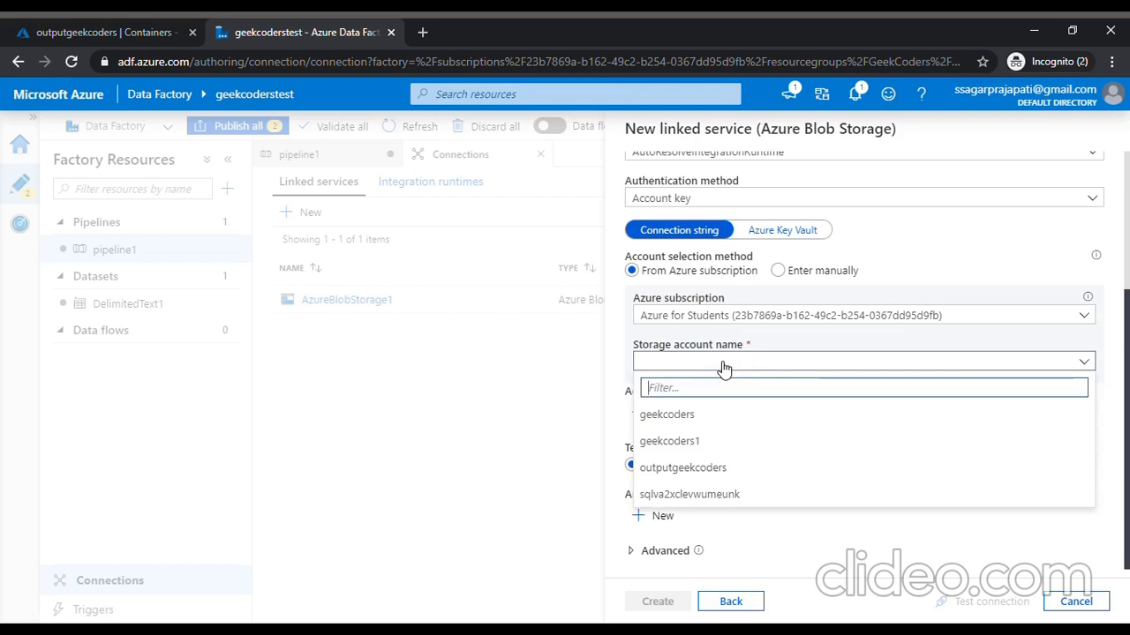
click(705, 466)
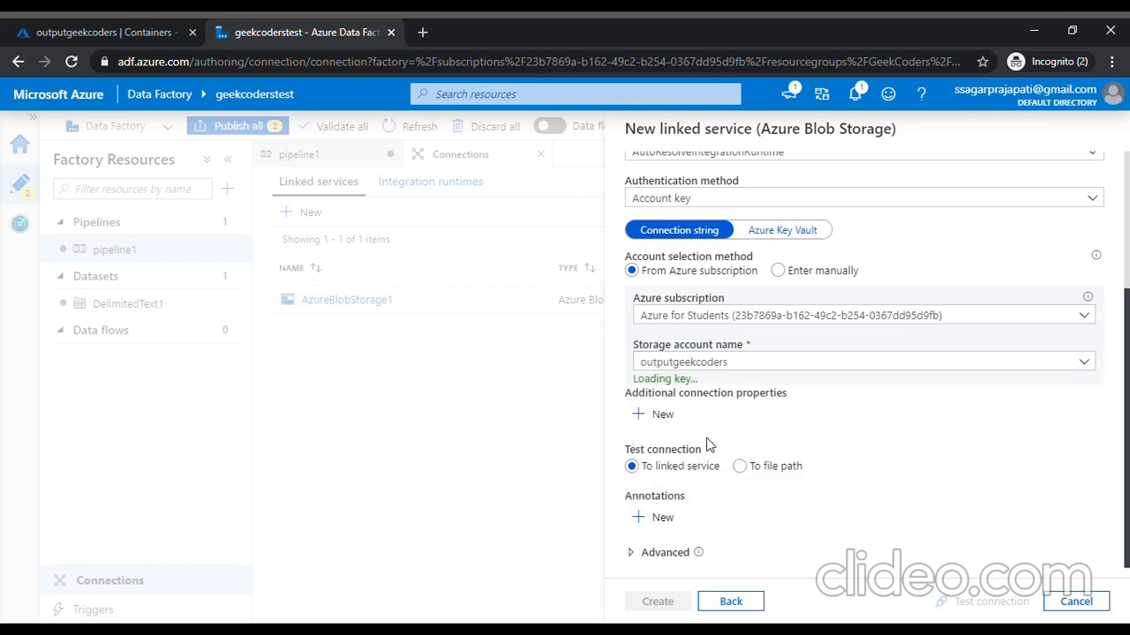
Test the new linked service's connection, review its settings and create it.
click(970, 600)
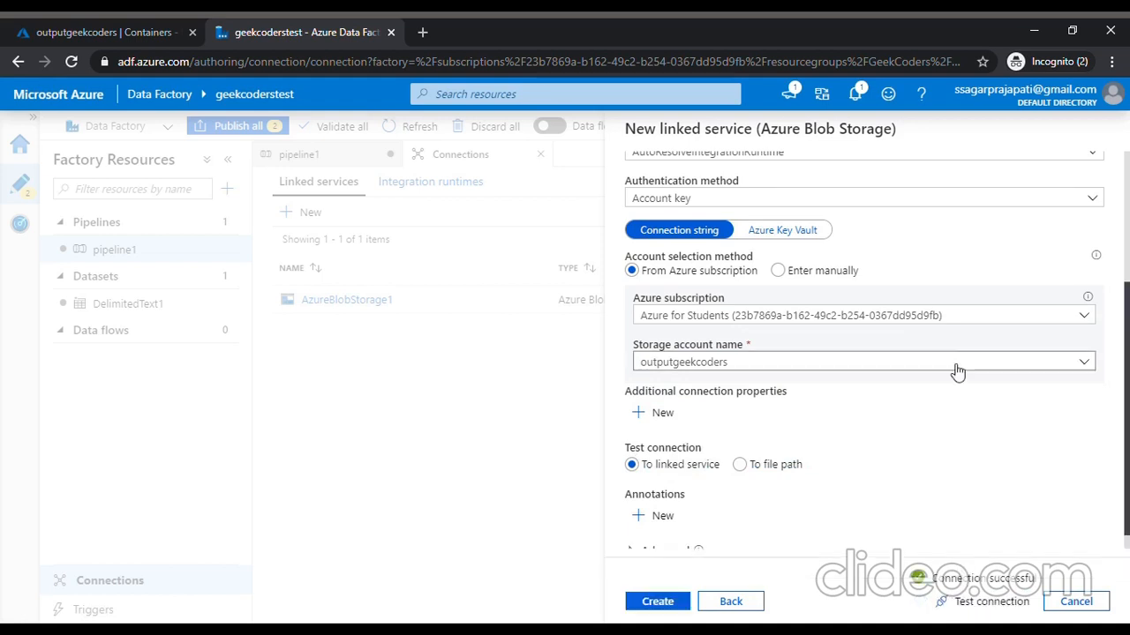
scroll(806, 500, down, 1)
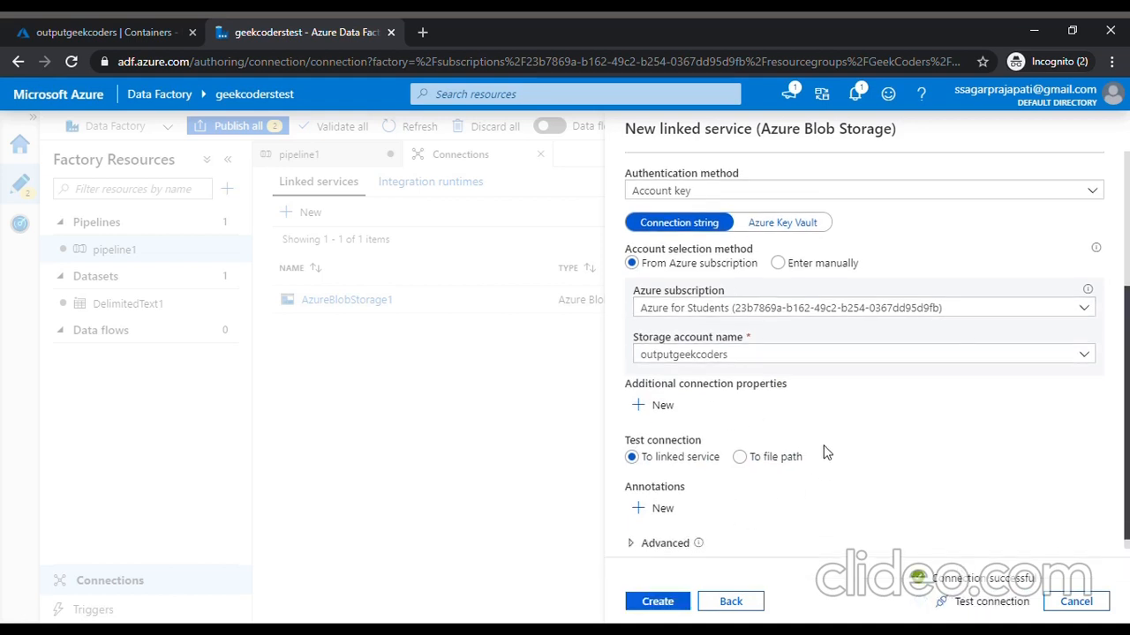
scroll(844, 459, up, 3)
scroll(777, 530, down, 3)
click(657, 601)
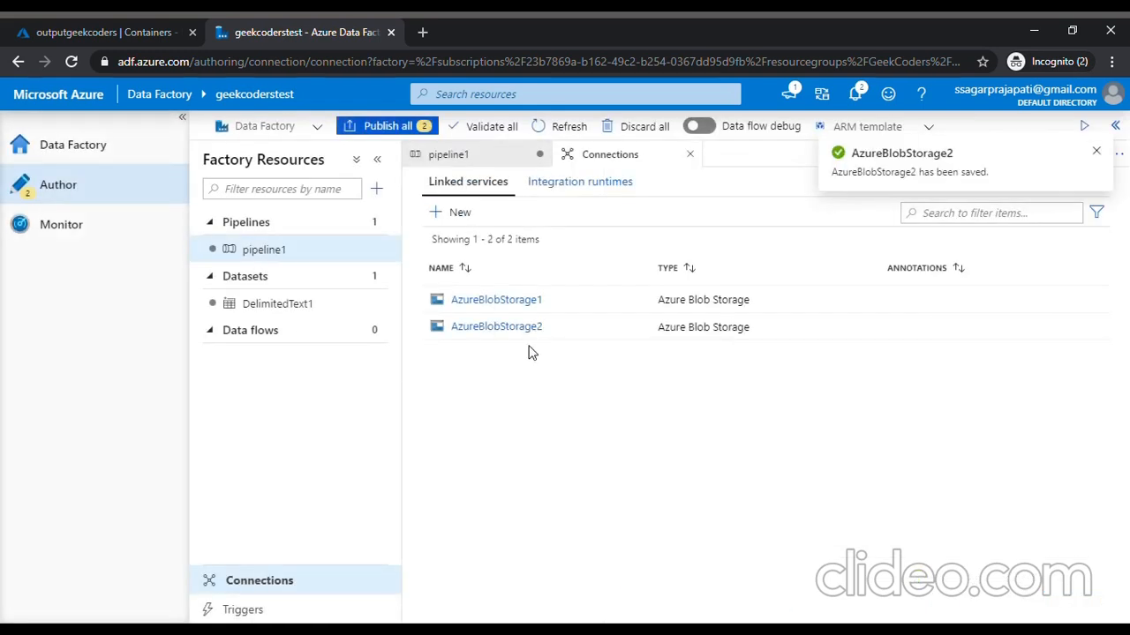
Start a new delimited text dataset on Azure Blob Storage as the sink of pipeline1's Copy data activity.
click(482, 161)
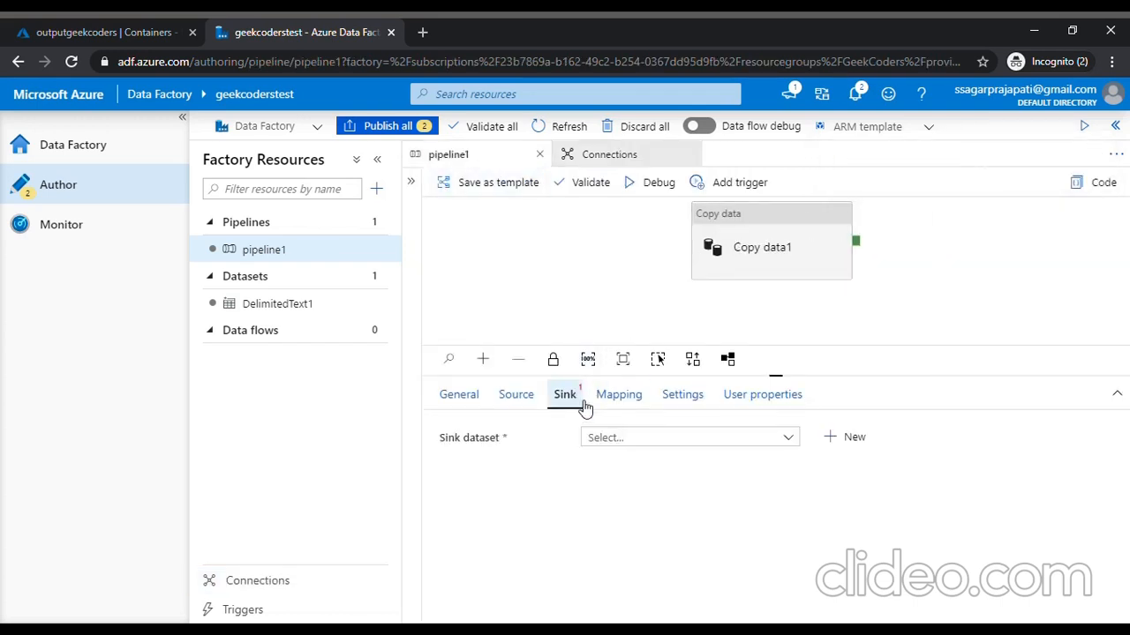
click(648, 437)
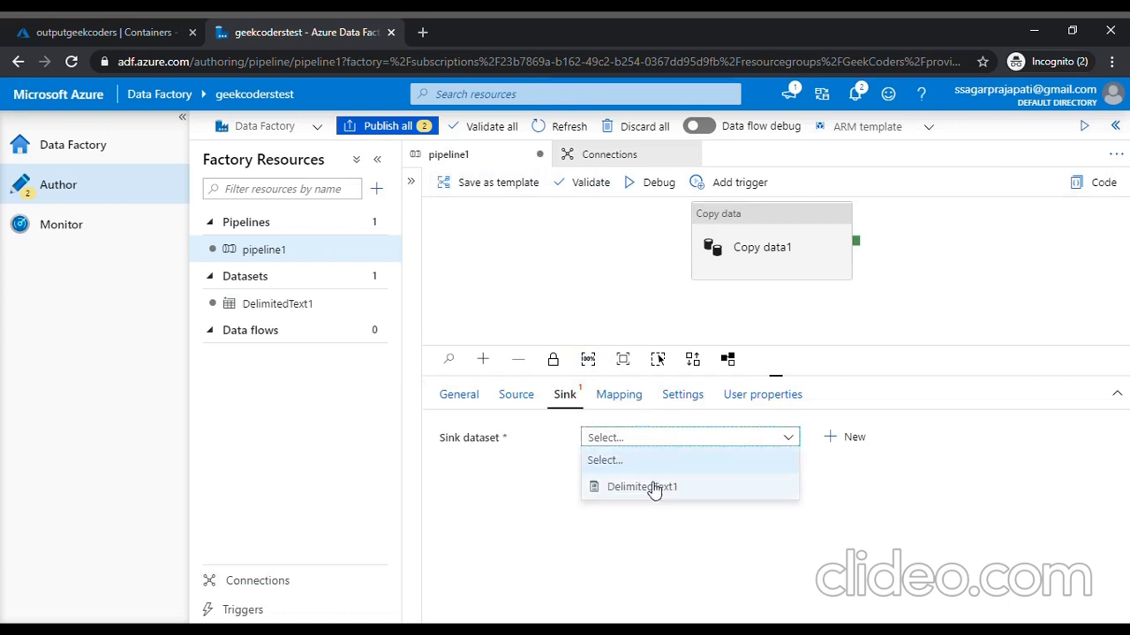
click(575, 325)
click(827, 440)
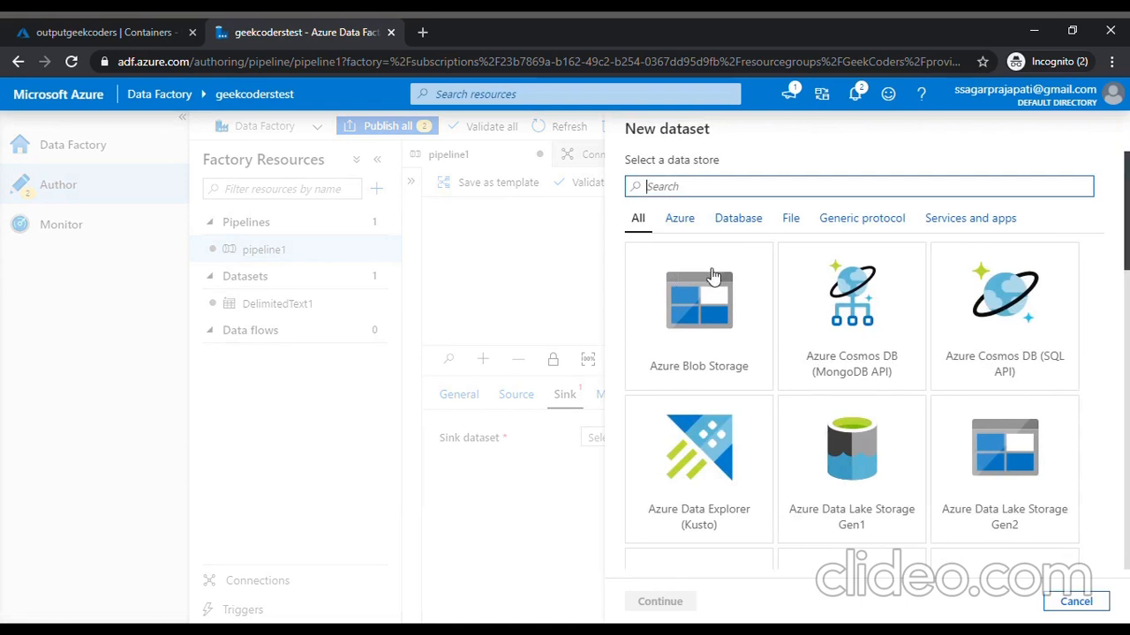
click(706, 305)
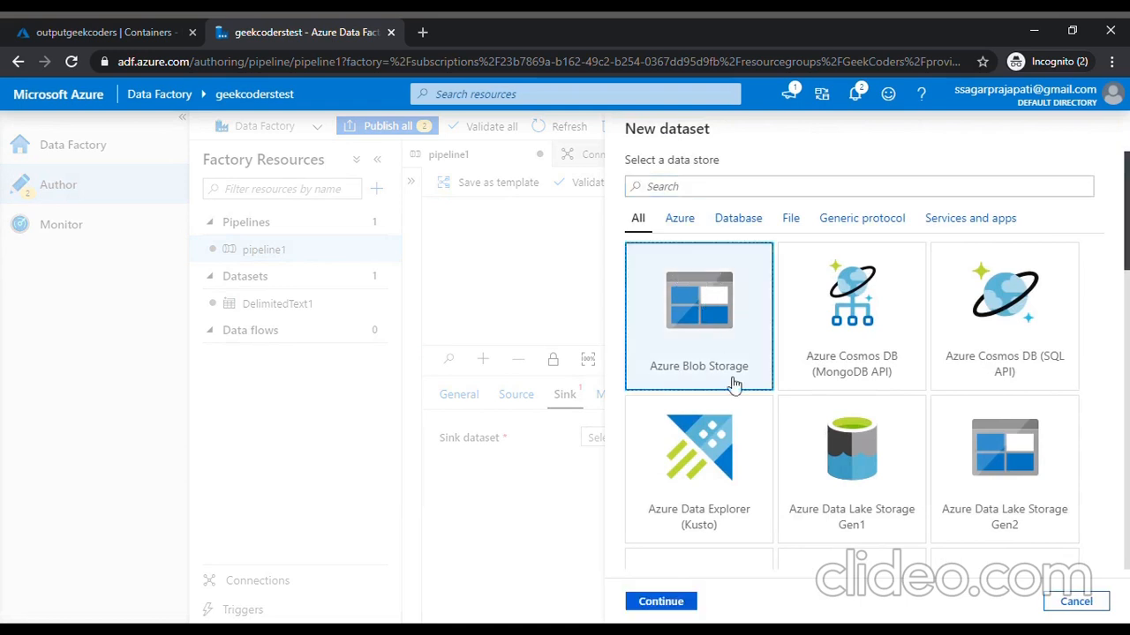
click(668, 599)
click(832, 322)
click(653, 601)
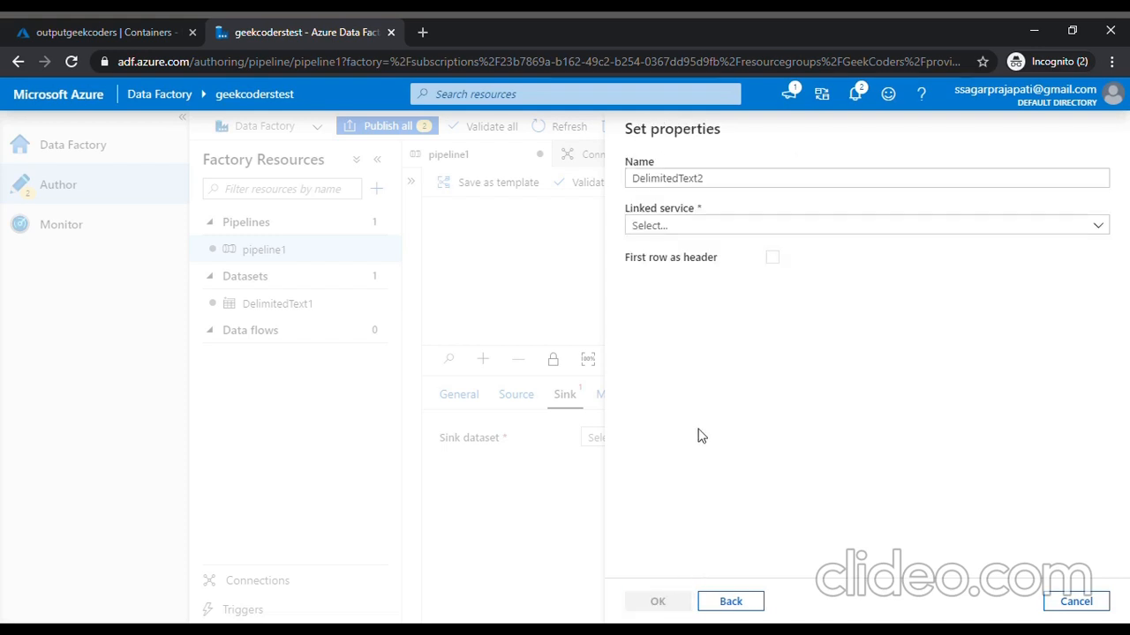
Set the sink dataset's linked service to AzureBlobStorage2 and its container to output, and create the dataset.
click(721, 231)
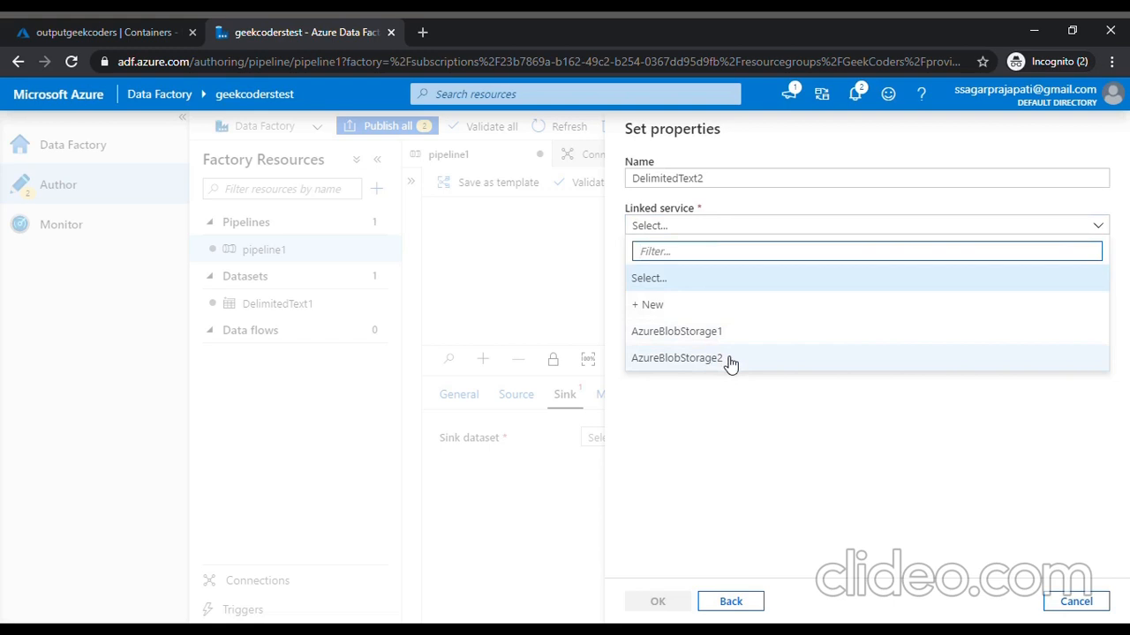
click(723, 359)
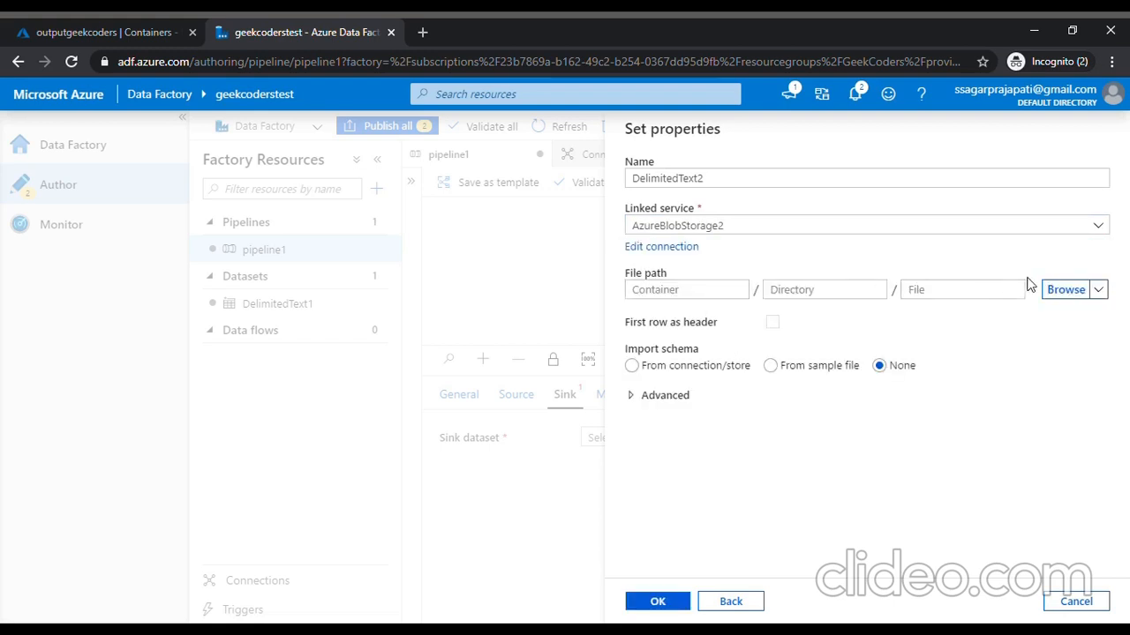
click(695, 299)
text(output)
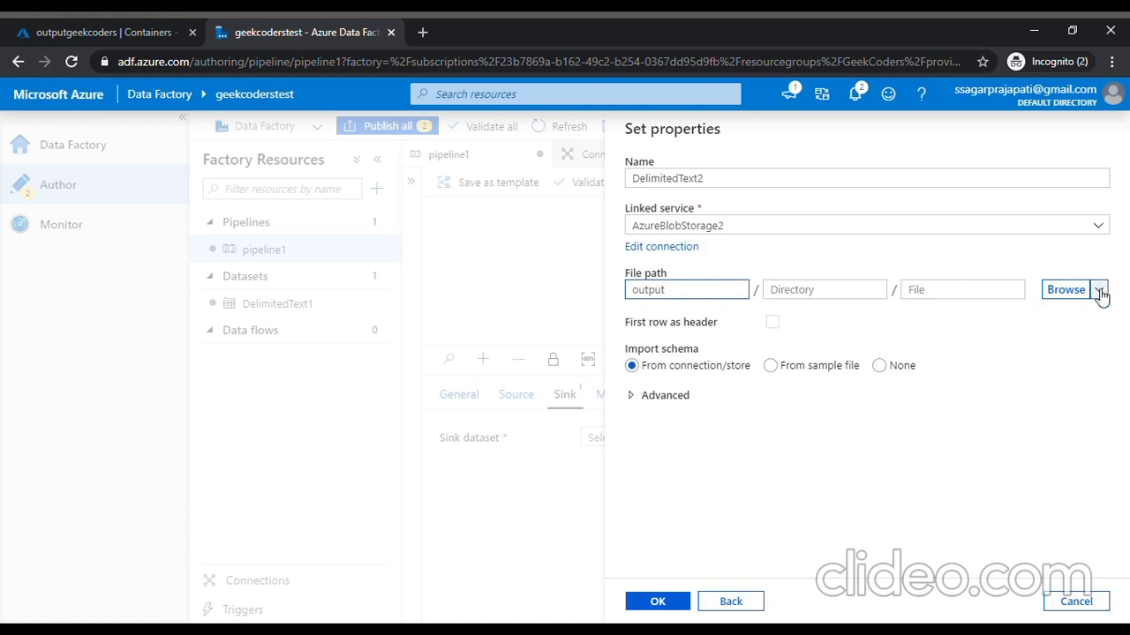
click(658, 601)
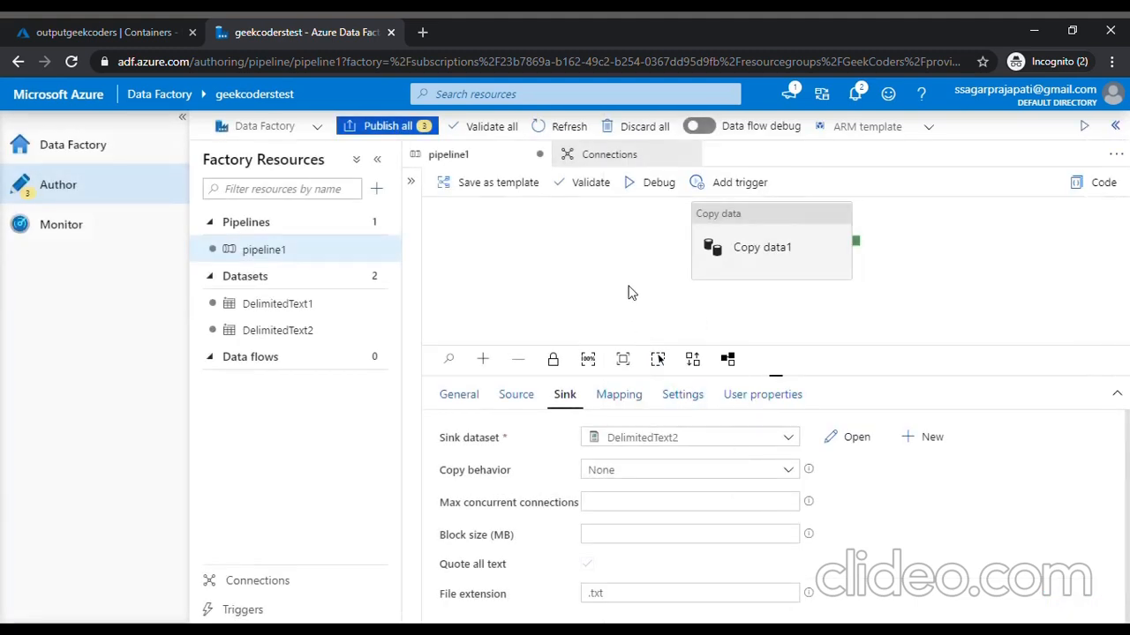
Shift the Copy data1 activity slightly on the canvas, and run pipeline1 in debug mode, refreshing its run status.
drag(741, 247, 699, 261)
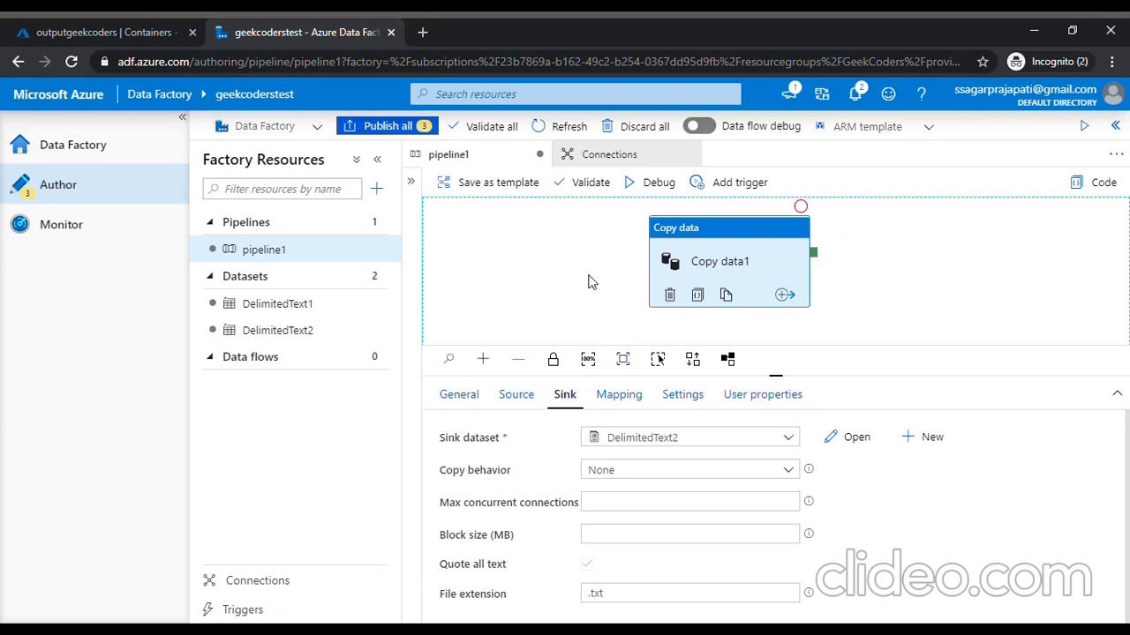
click(656, 182)
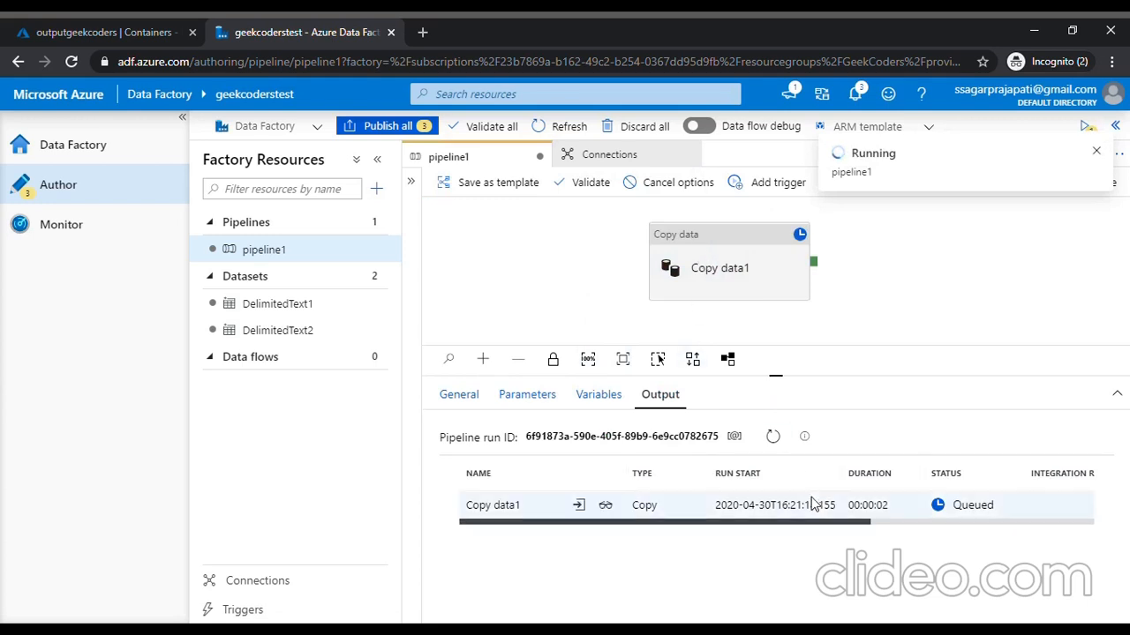
mouse_move(607, 508)
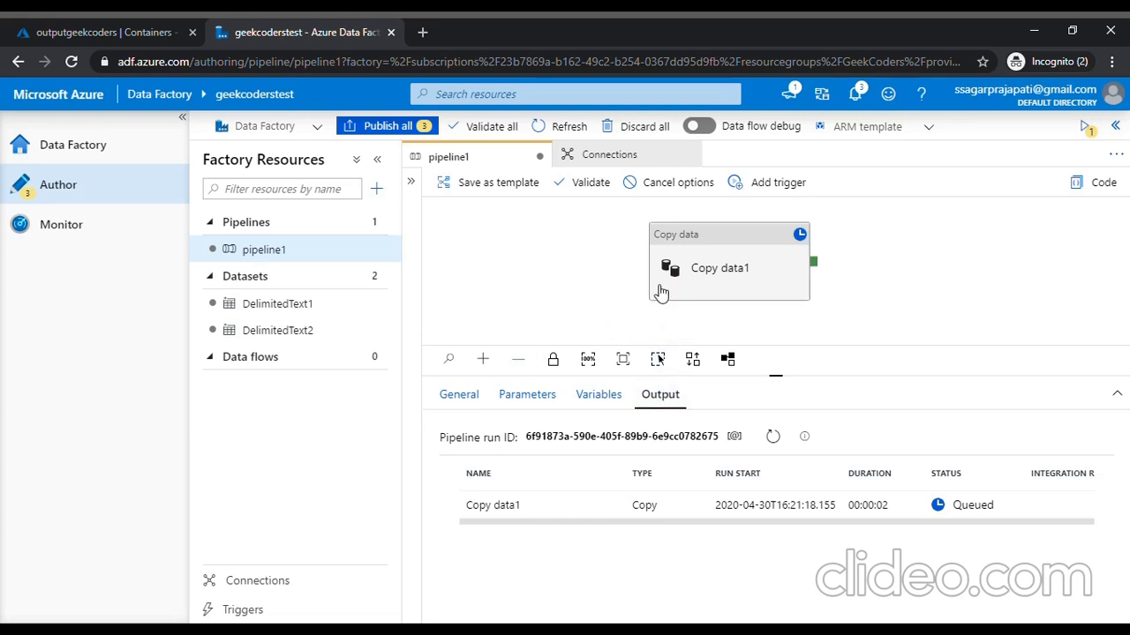
click(774, 439)
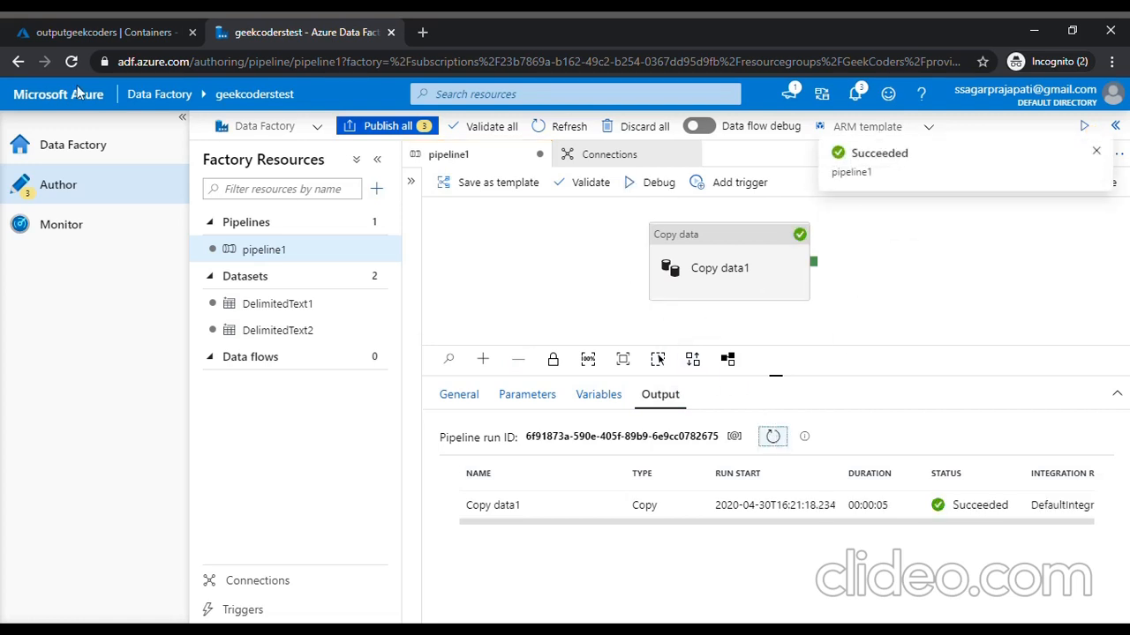
Switch to the Azure portal, reload the outputgeekcoders containers and open the output container to check for the copied file.
click(44, 35)
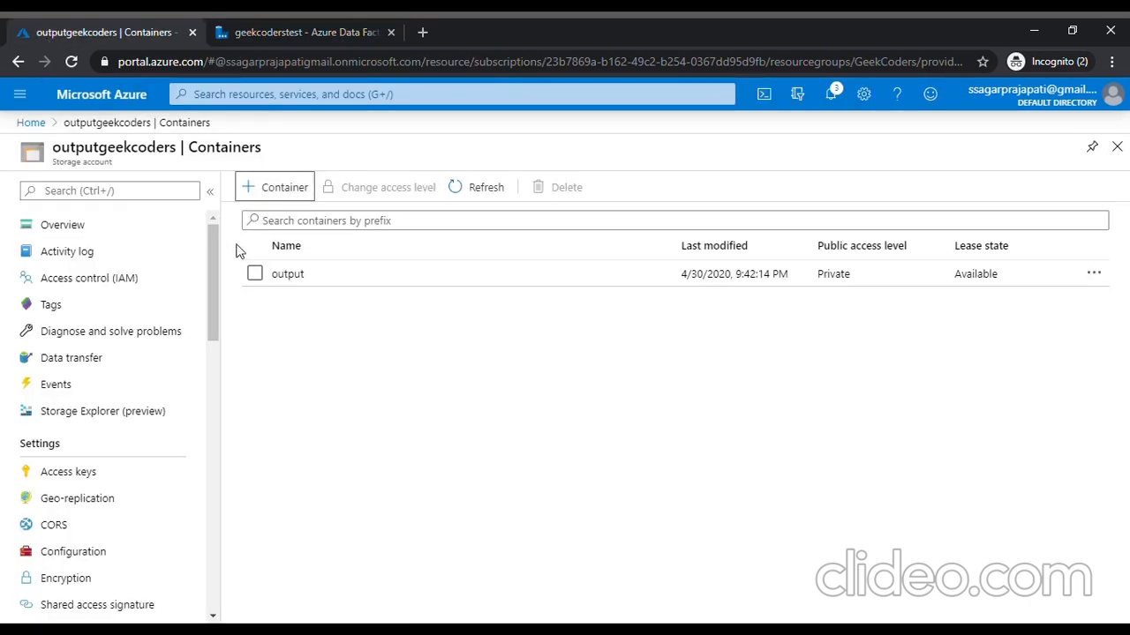
click(75, 67)
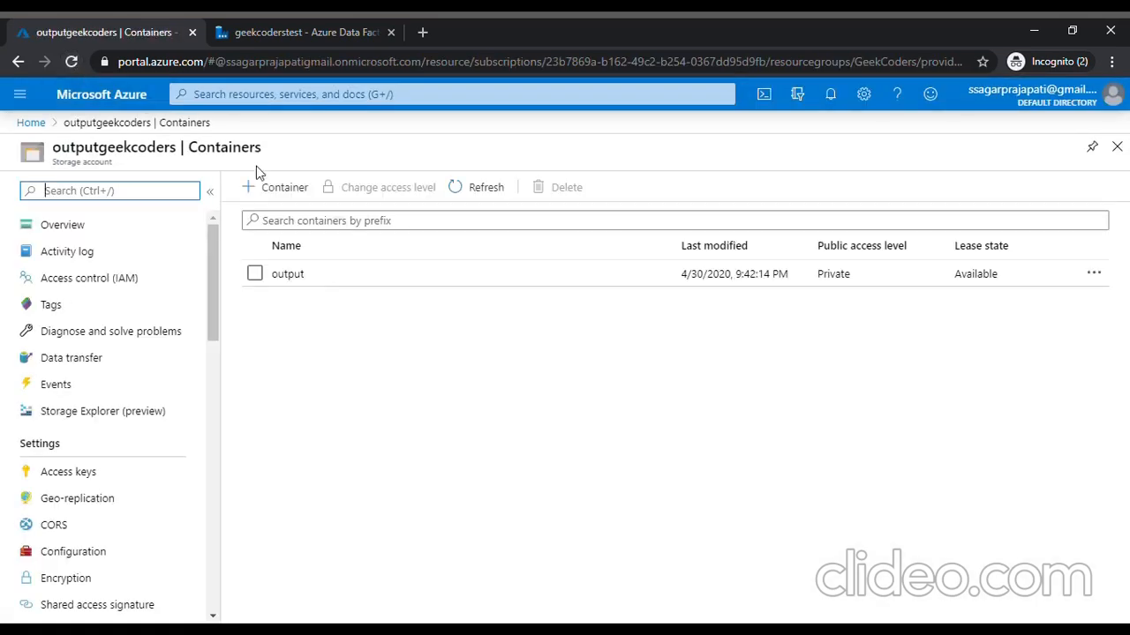
click(294, 275)
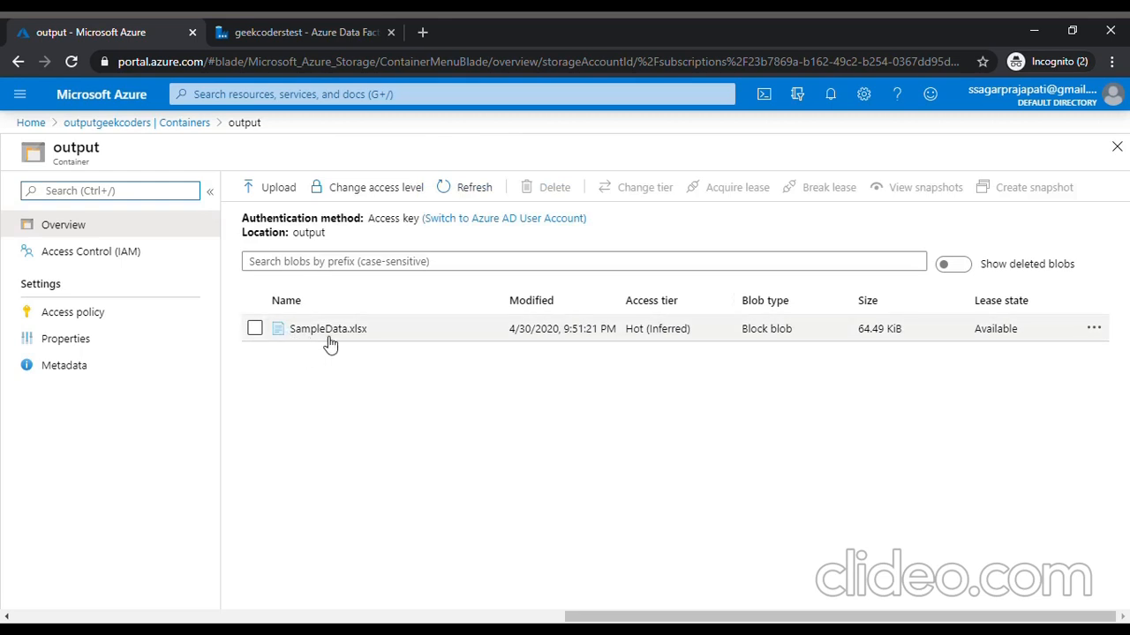
Compare the geekcoder1 container in the geekcoders1 storage account with the output container in outputgeekcoders.
click(32, 124)
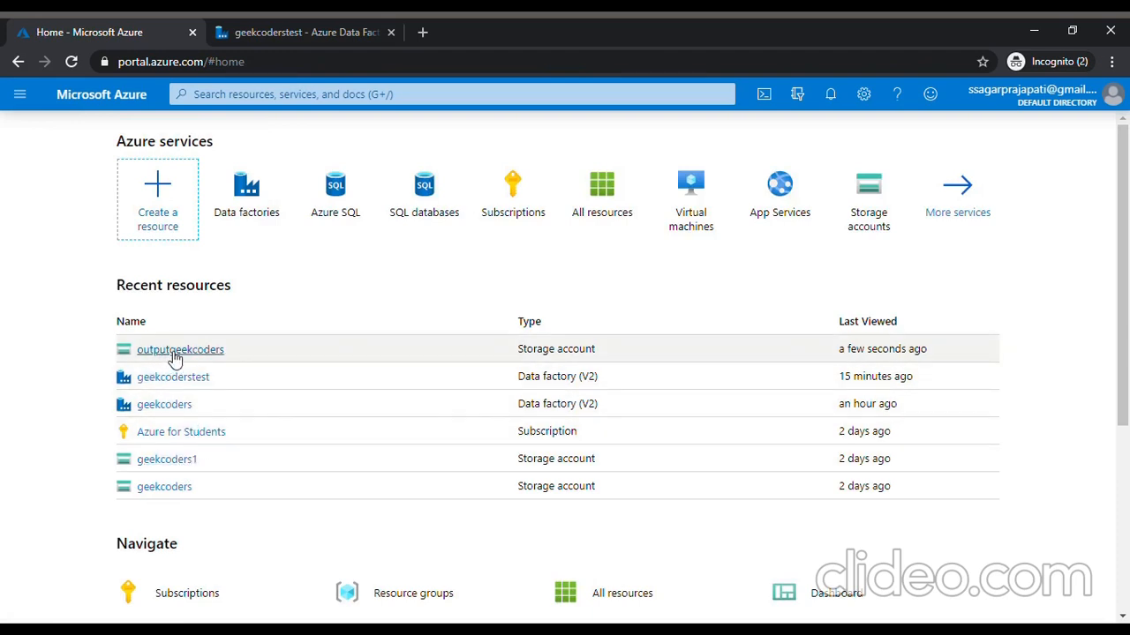
click(167, 460)
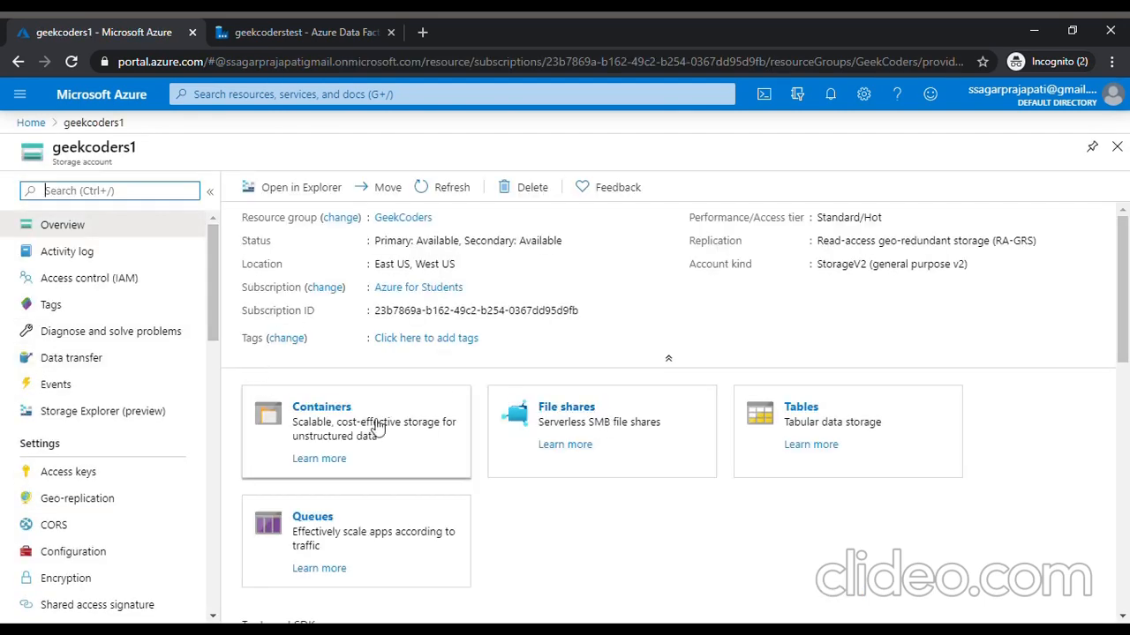
click(329, 407)
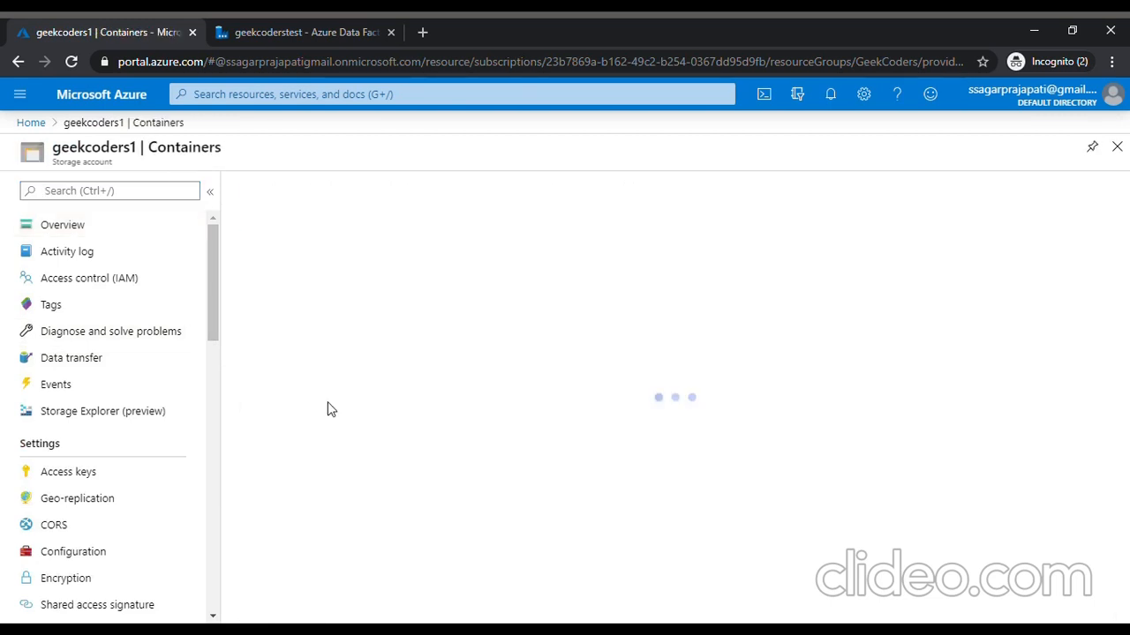
click(300, 275)
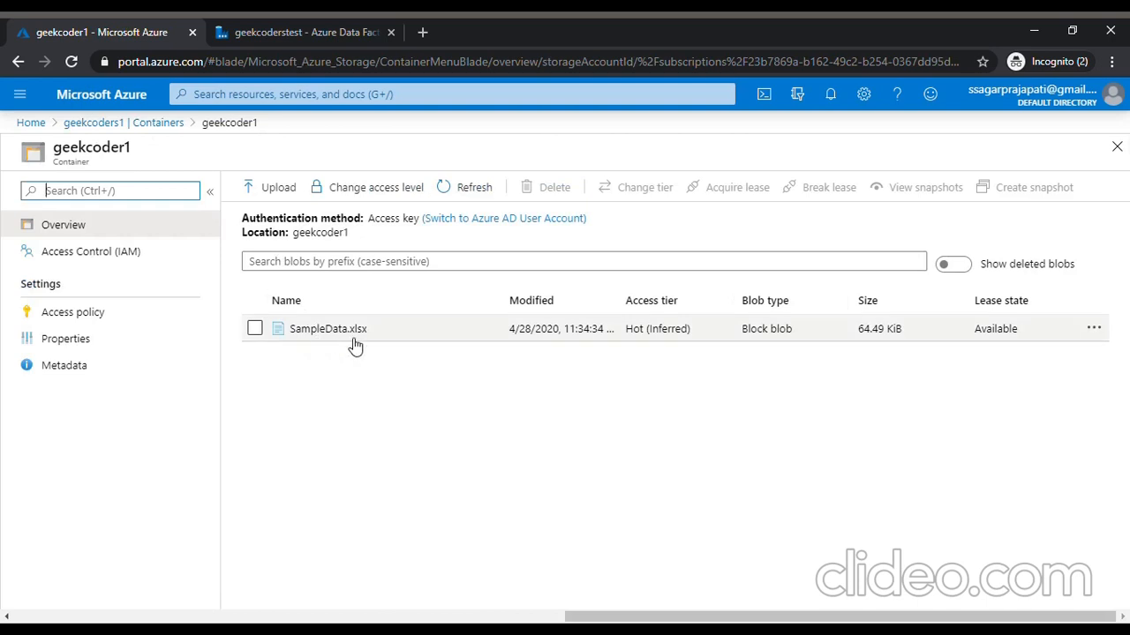
click(31, 123)
click(177, 374)
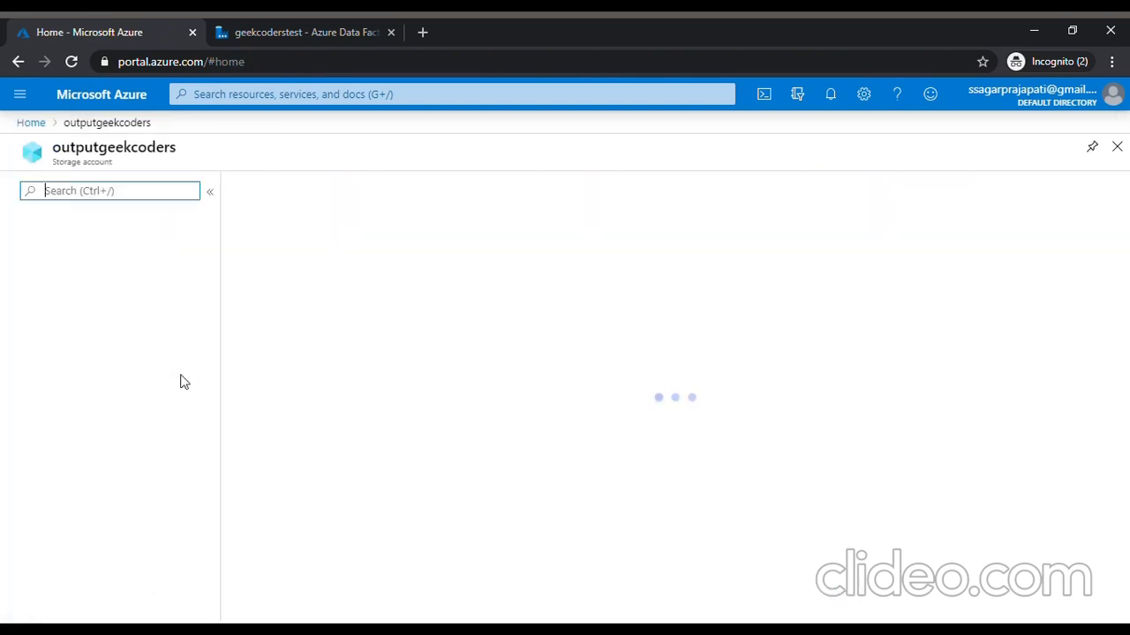
click(323, 414)
click(293, 277)
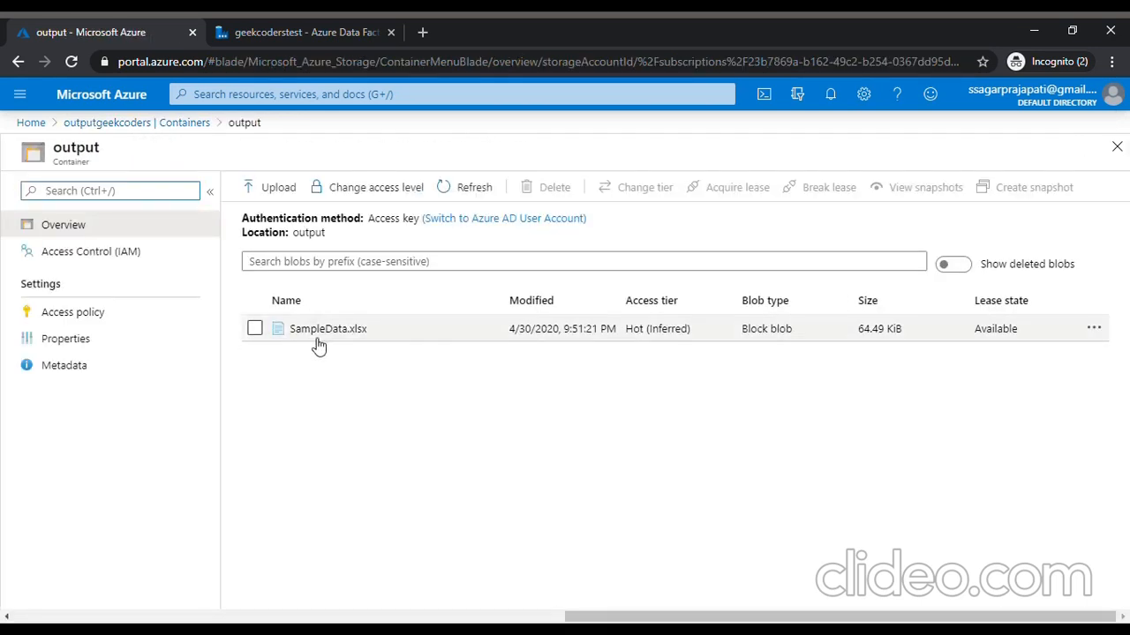
click(353, 369)
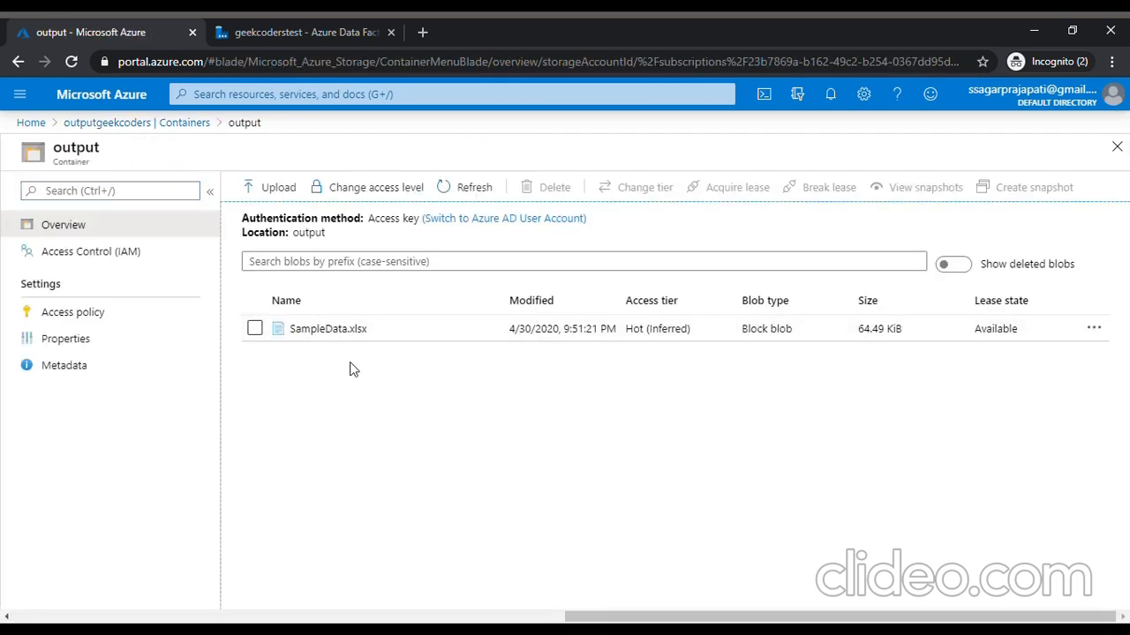